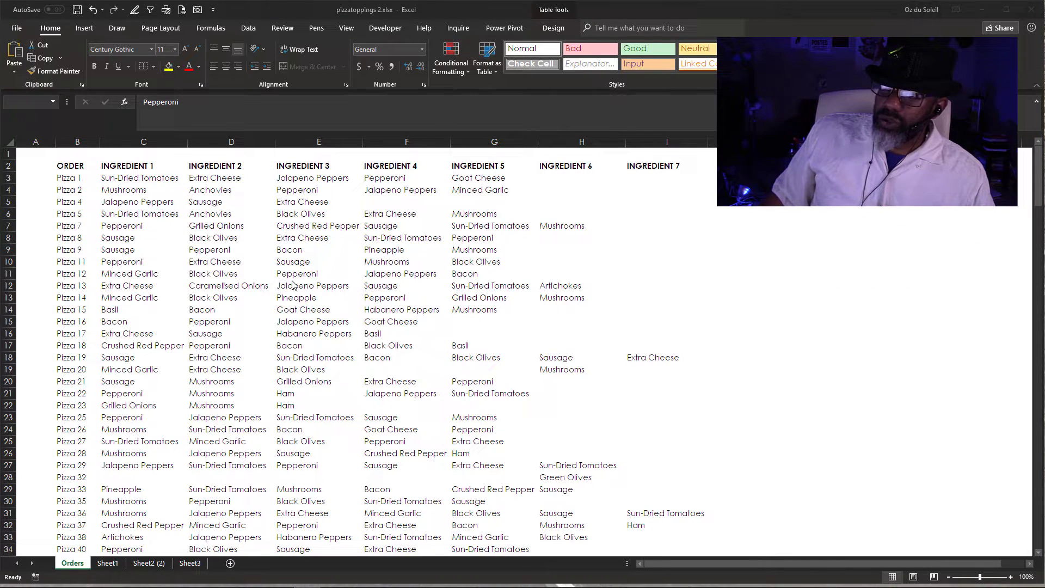
- Bring the pizza orders workbook into focus to look over the Orders sheet
{"action": "left_click", "coordinate": [644, 279]}
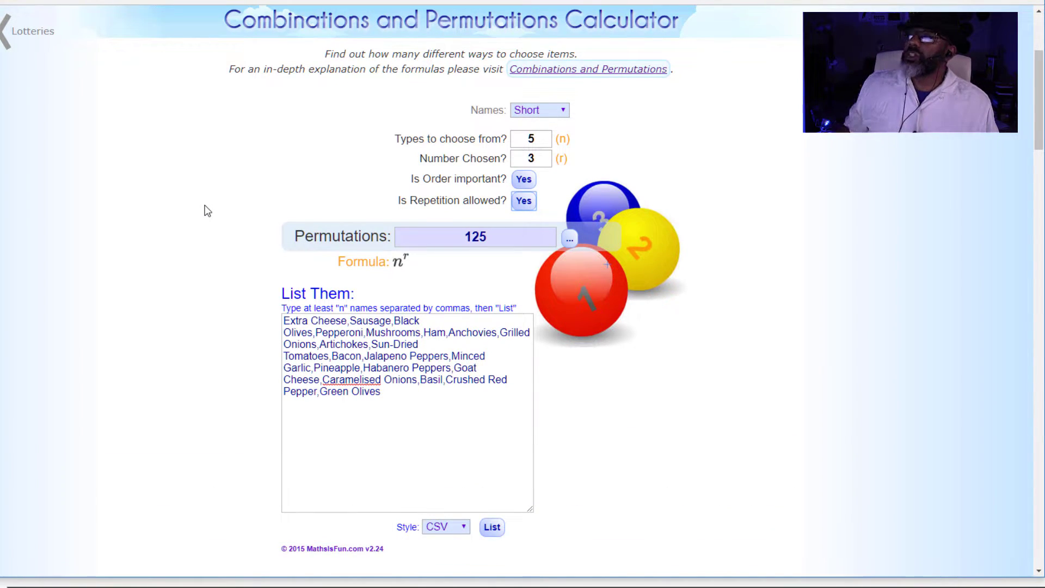
- List all 1140 combinations of 3 from 20 toppings with order and repetition off, then close the list
{"action": "double_click", "coordinate": [539, 140]}
{"action": "type", "text": "20"}
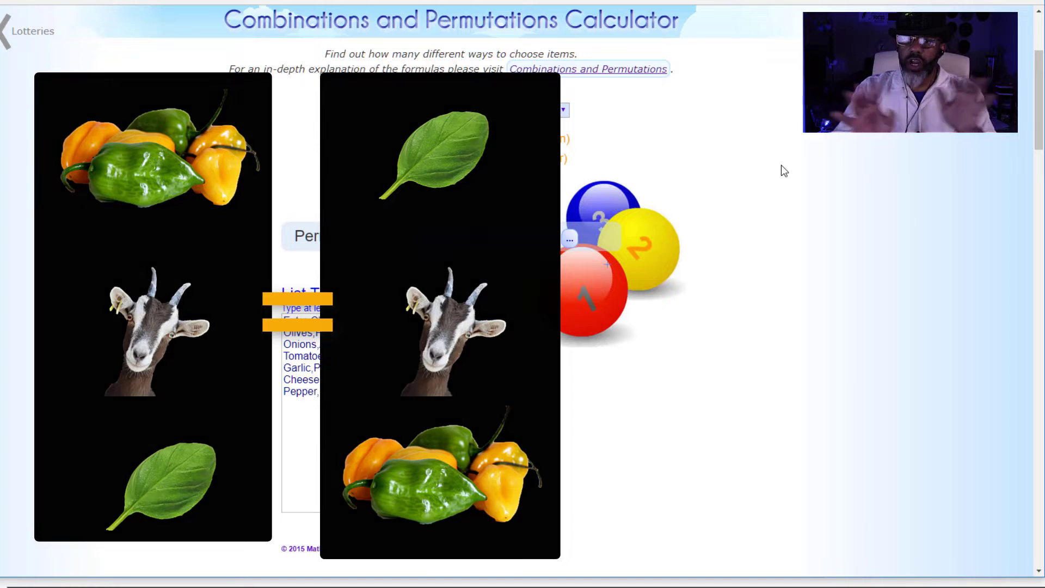
{"action": "key", "text": "space"}
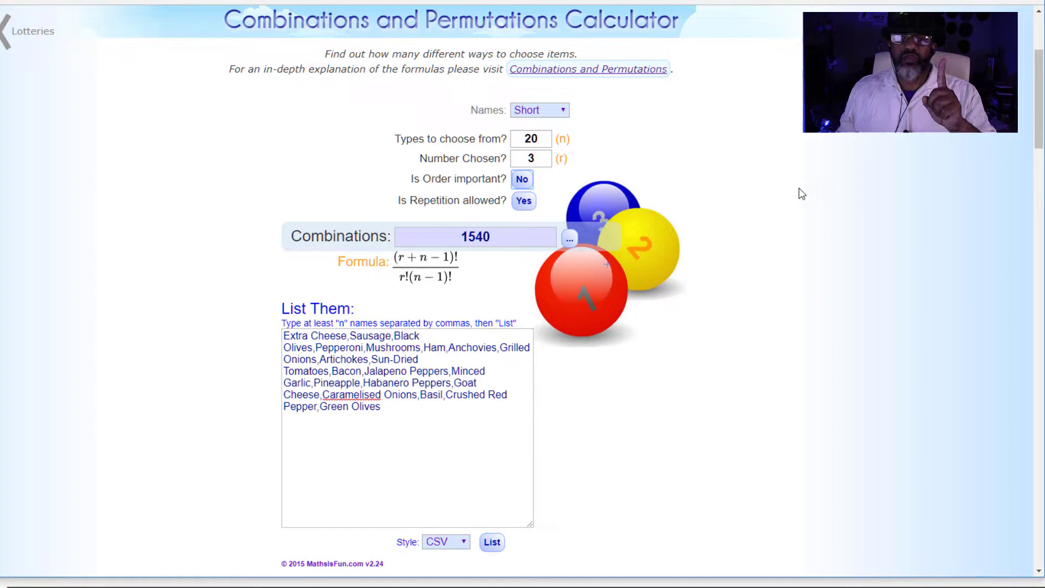
{"action": "left_click", "coordinate": [523, 201]}
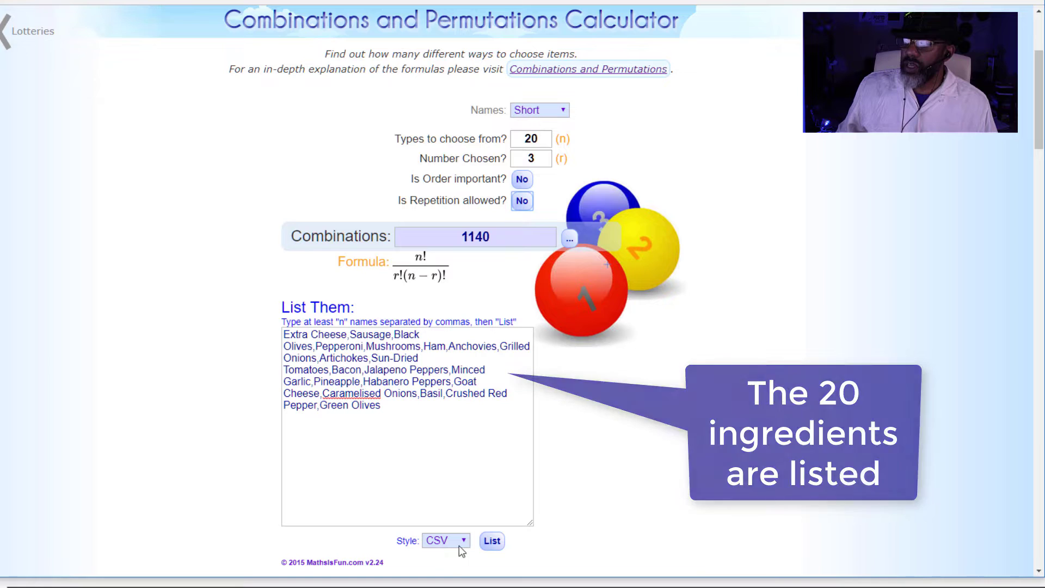
{"action": "left_click", "coordinate": [494, 549]}
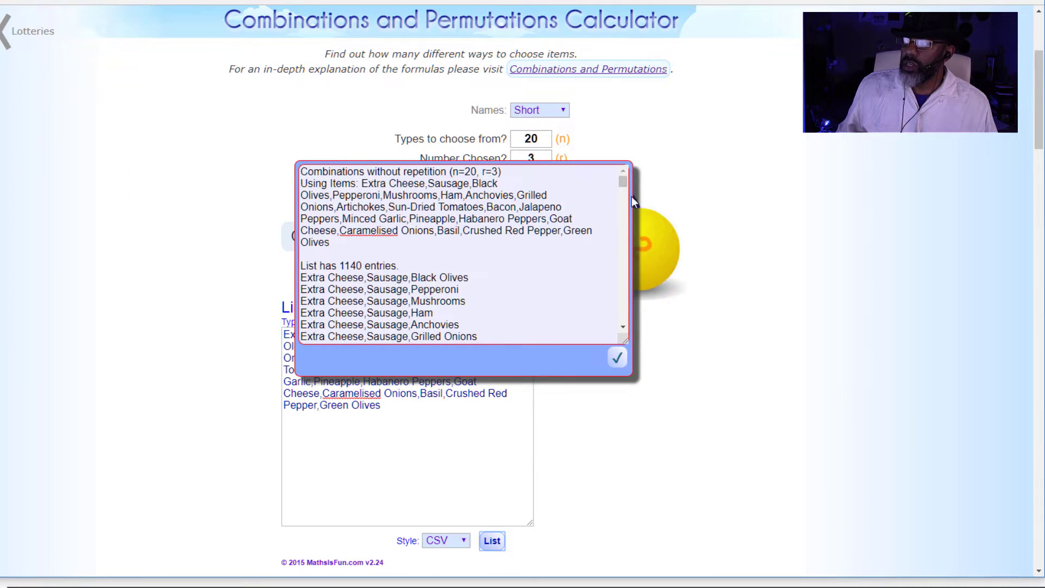
{"action": "left_click_drag", "start_coordinate": [626, 182], "coordinate": [615, 161]}
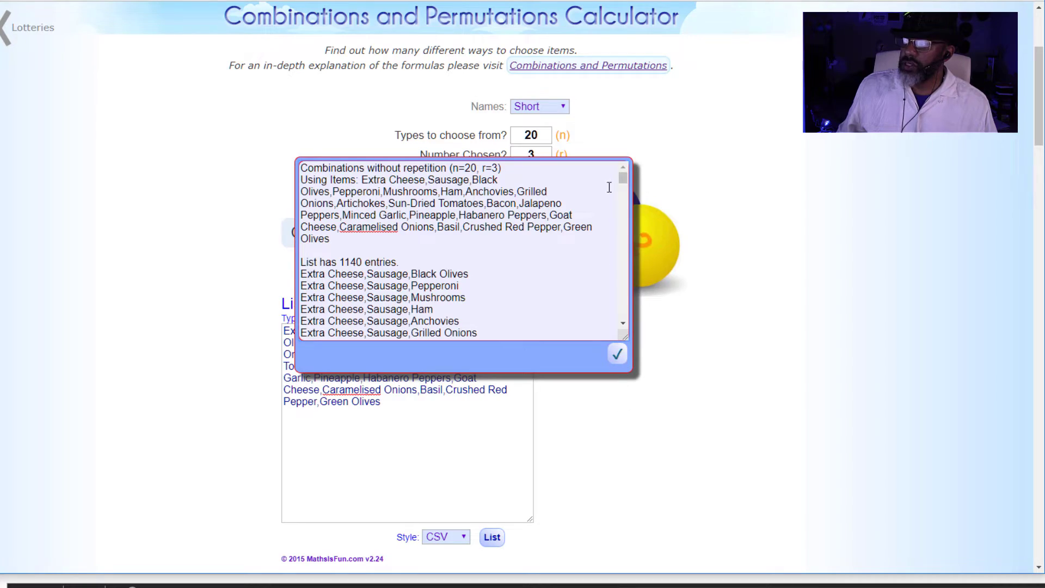
{"action": "left_click", "coordinate": [616, 357]}
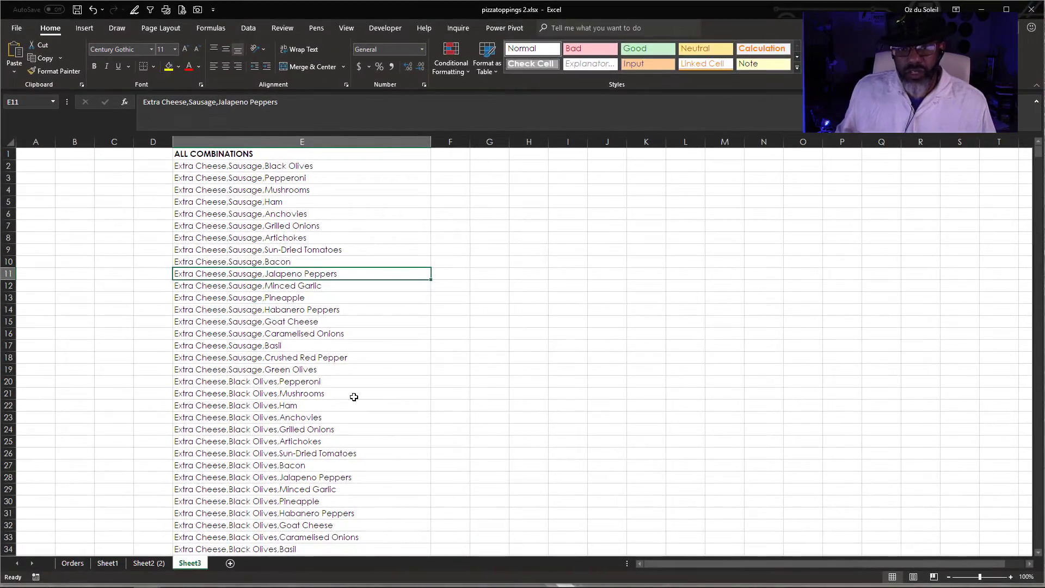
- Scroll through the ALL COMBINATIONS list back to its top, then select a cell in the Orders data
{"action": "mouse_move", "coordinate": [1039, 153]}
{"action": "left_mouse_down"}
{"action": "mouse_move", "coordinate": [1039, 541]}
{"action": "mouse_move", "coordinate": [1038, 154]}
{"action": "left_mouse_up"}
{"action": "left_click", "coordinate": [692, 445]}
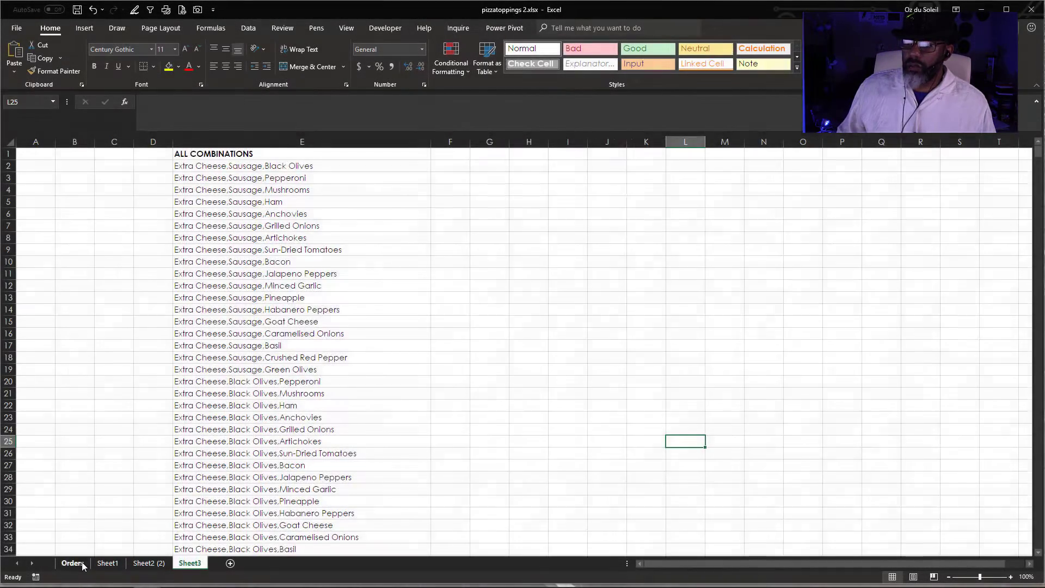
{"action": "left_click", "coordinate": [82, 566]}
{"action": "left_click", "coordinate": [468, 212]}
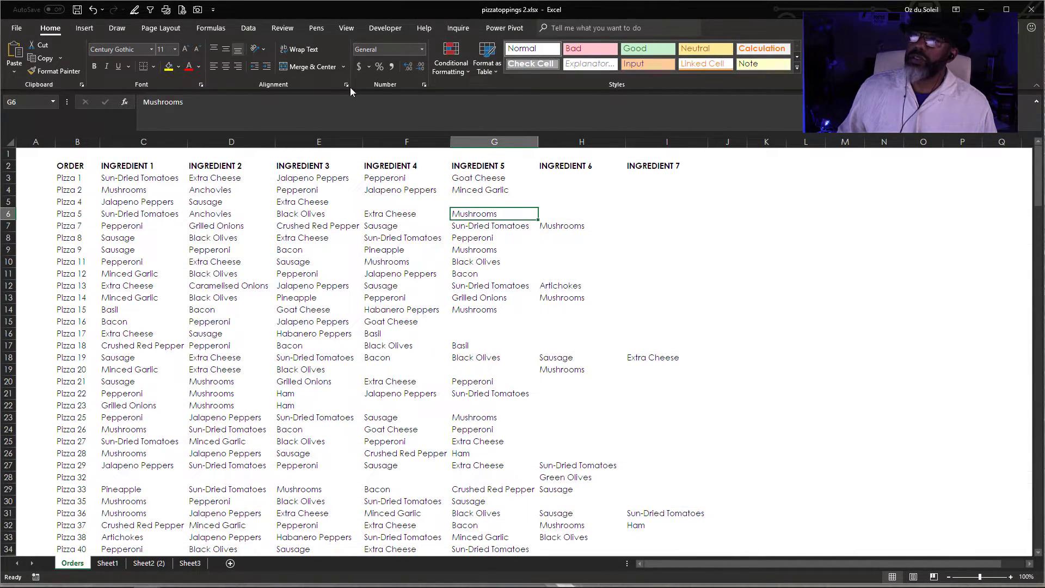
{"action": "left_click", "coordinate": [483, 74]}
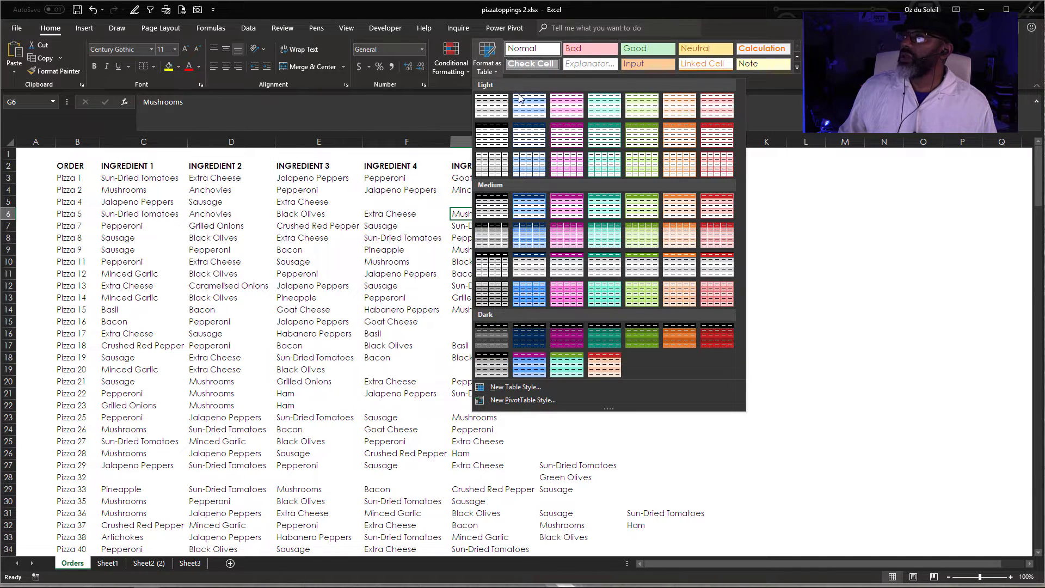
- Format the orders as a pink light-style table and add a Toppings heading in J2
{"action": "left_click", "coordinate": [568, 135]}
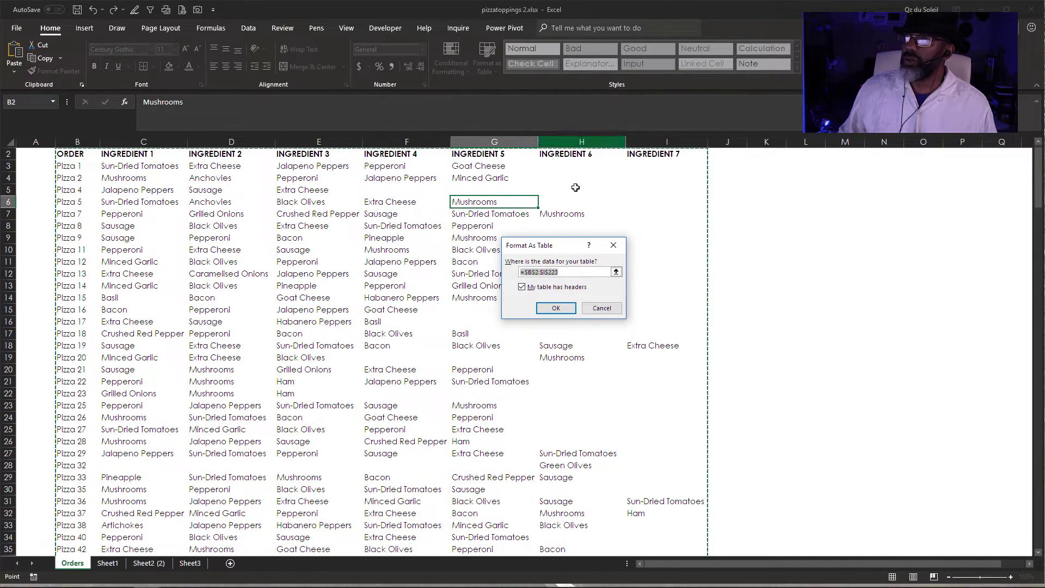
{"action": "left_click", "coordinate": [556, 308]}
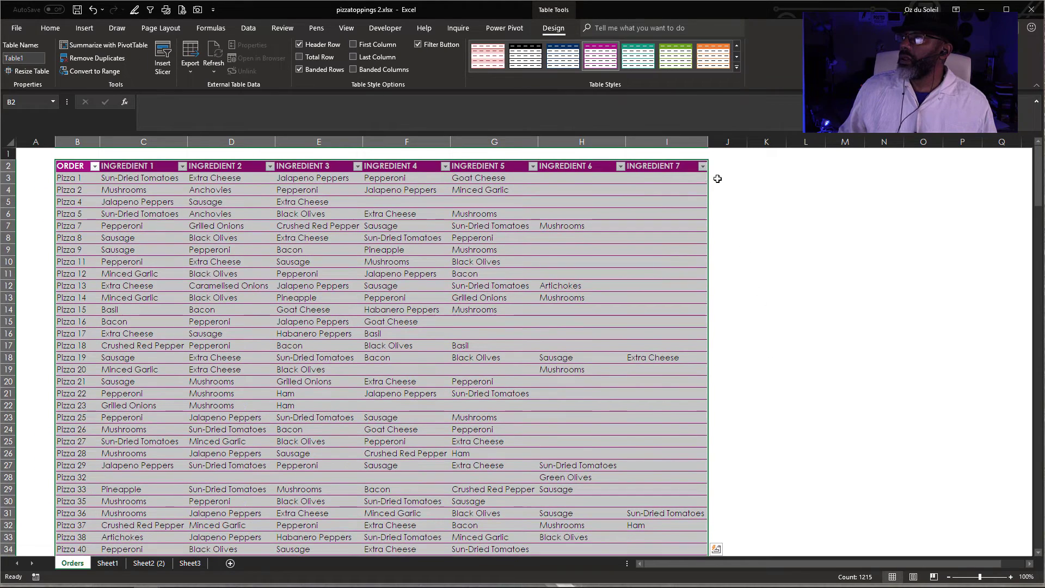
{"action": "left_click", "coordinate": [718, 166]}
{"action": "type", "text": "Topping"}
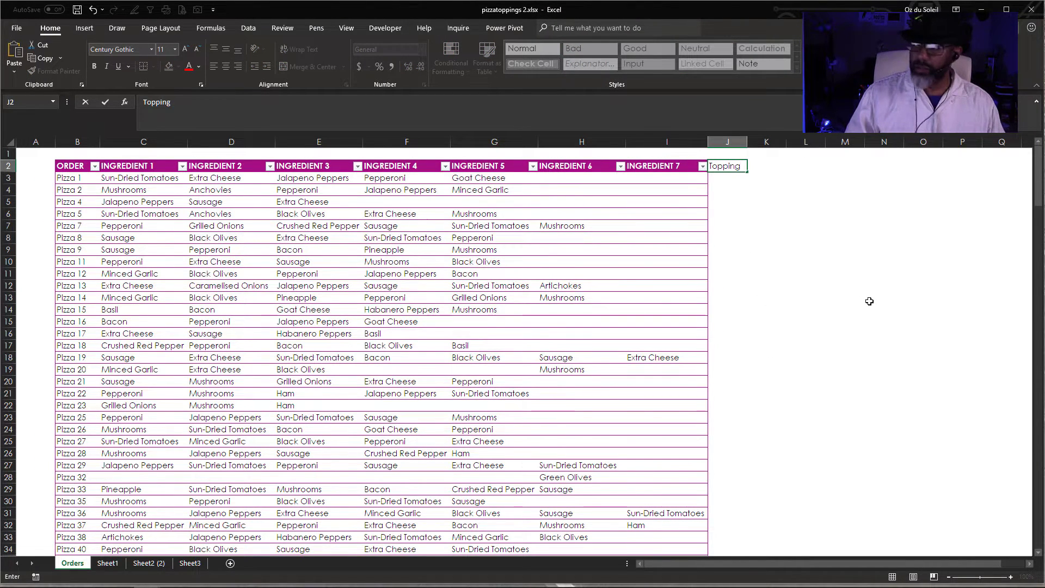
{"action": "type", "text": "s"}
{"action": "key", "text": "Return"}
- Fill Toppings with =TEXTJOIN(",",TRUE,…) over Ingredient 1–7 and autofit column J
{"action": "type", "text": "=te"}
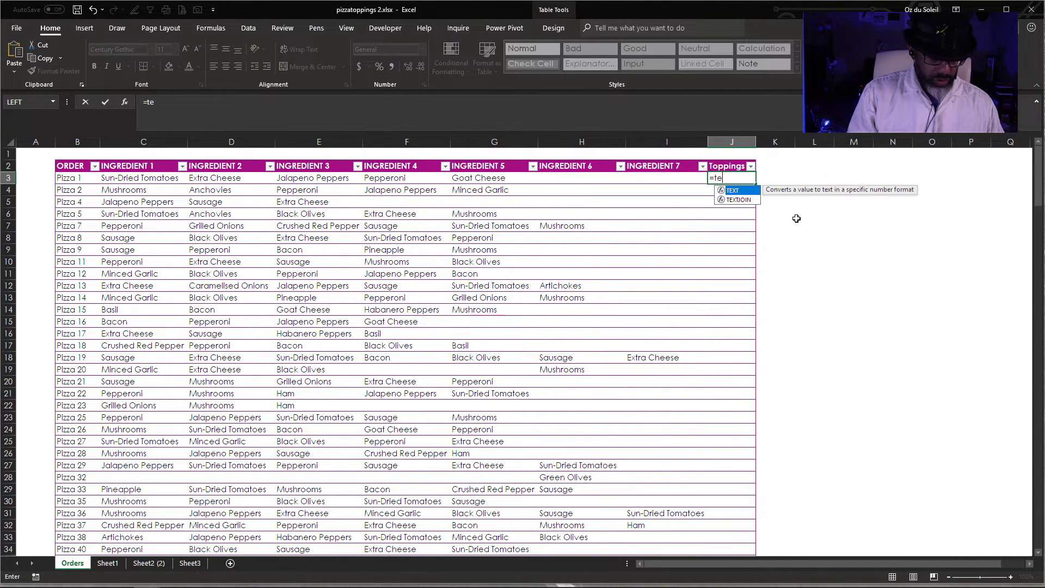
{"action": "type", "text": "xt"}
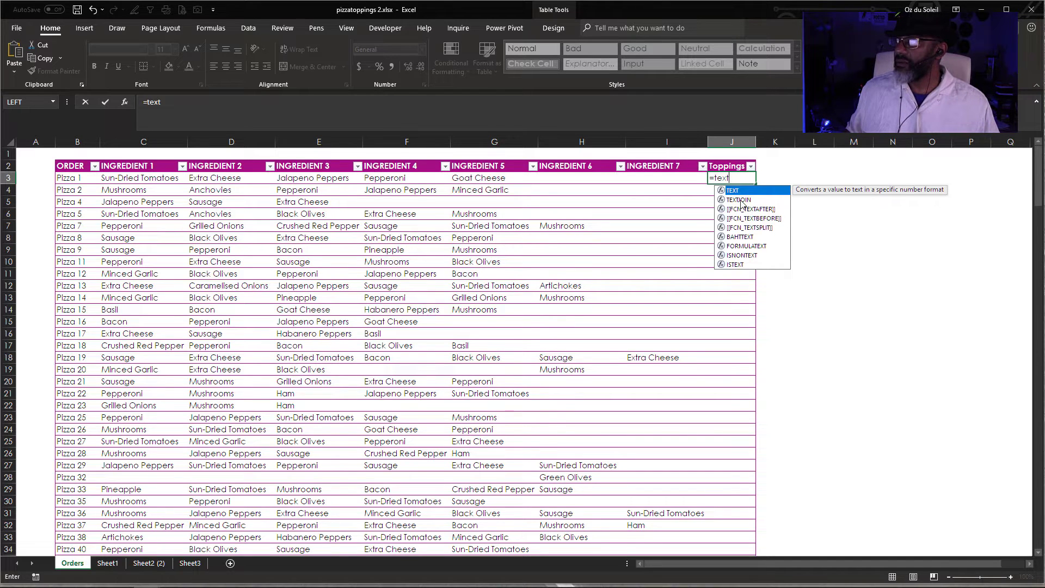
{"action": "double_click", "coordinate": [739, 200]}
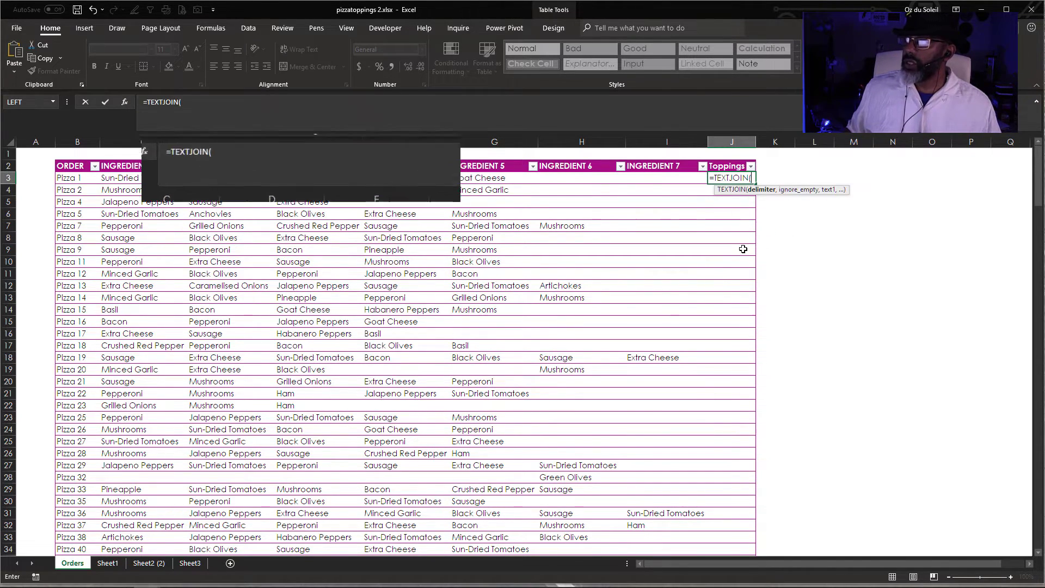
{"action": "type", "text": "\",\""}
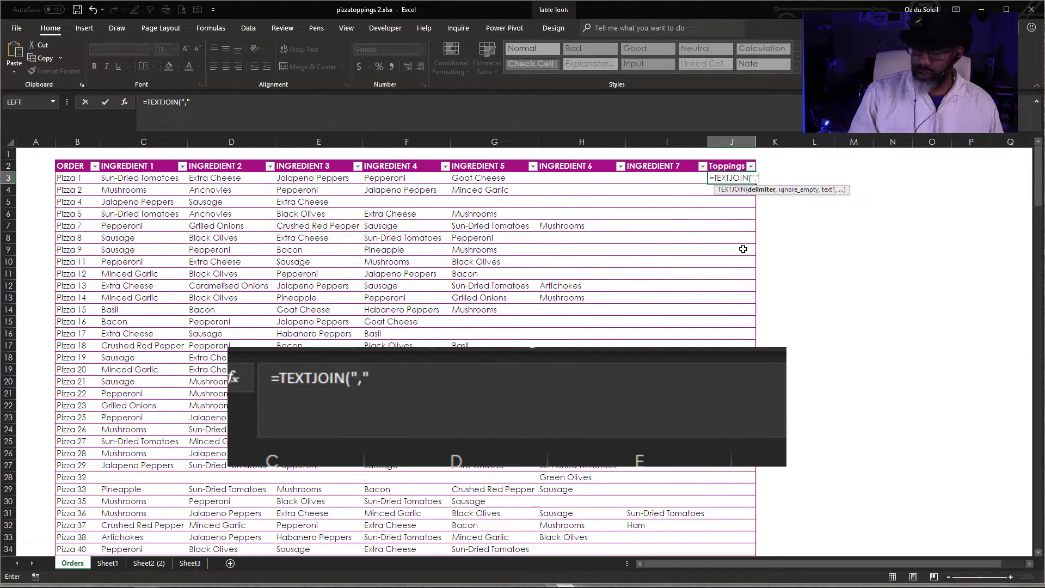
{"action": "type", "text": ","}
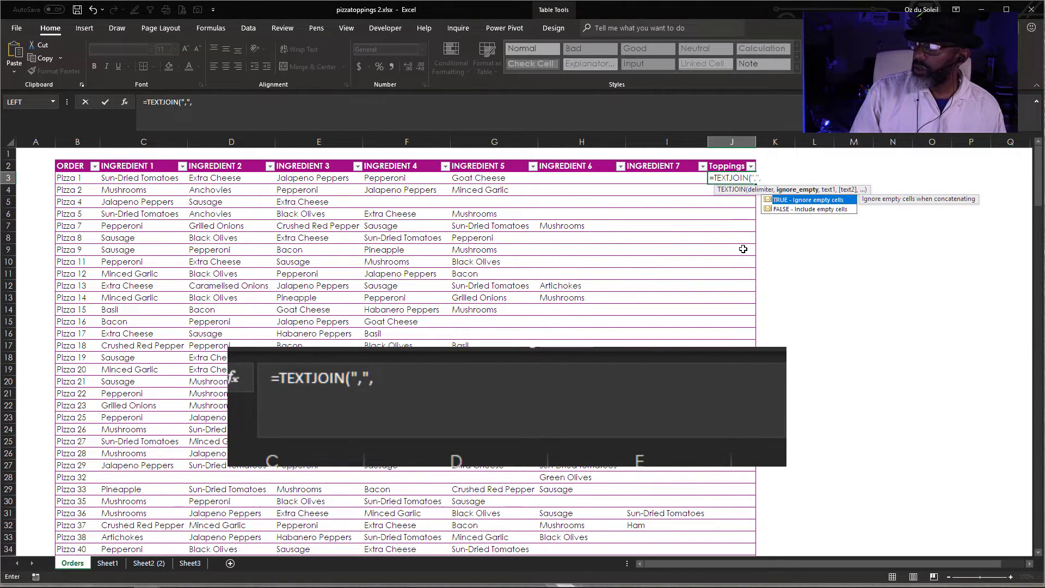
{"action": "type", "text": "TRUE"}
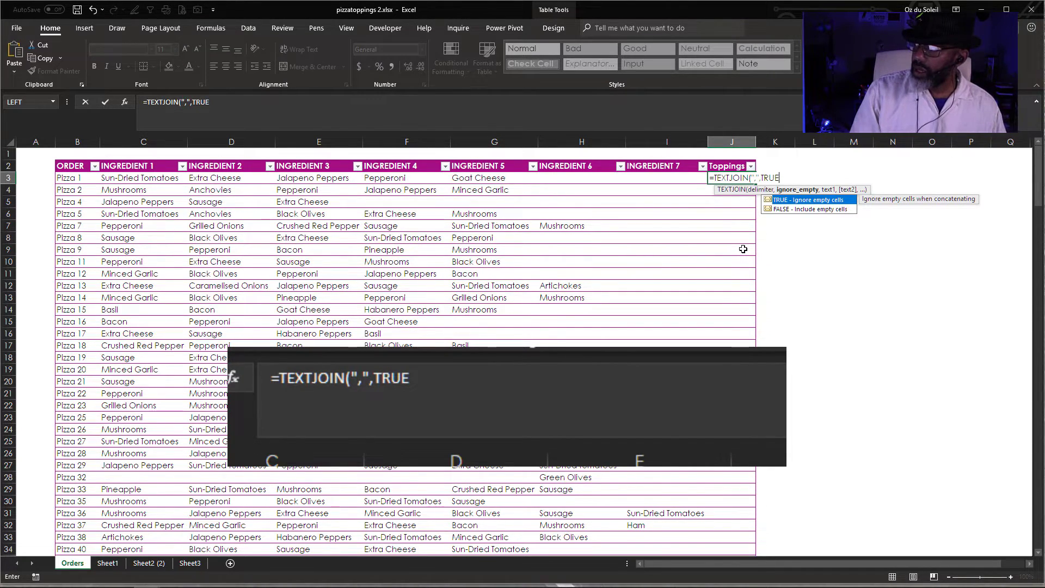
{"action": "type", "text": ","}
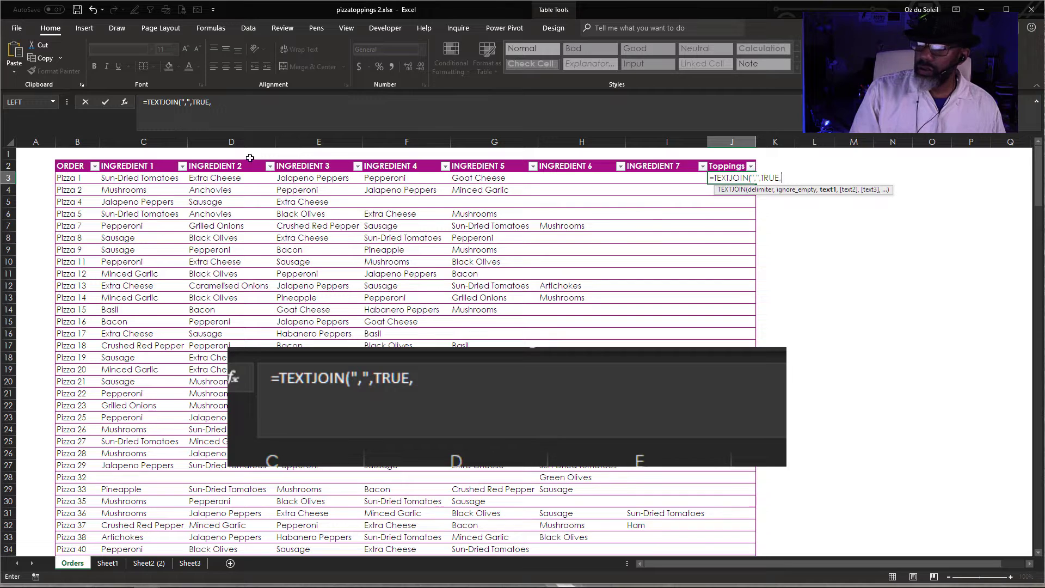
{"action": "left_click_drag", "start_coordinate": [117, 178], "coordinate": [670, 181]}
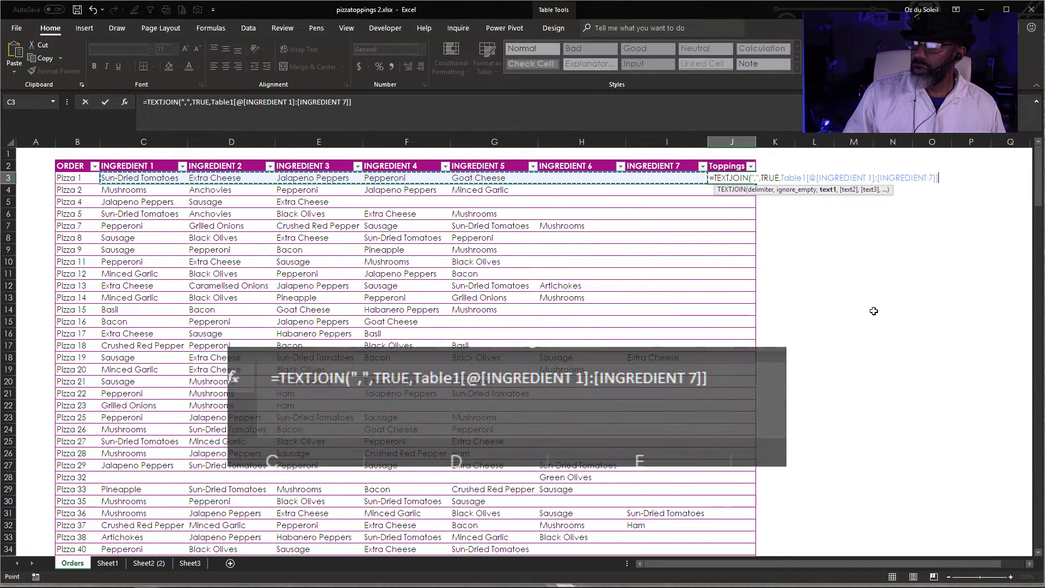
{"action": "type", "text": ")"}
{"action": "key", "text": "Return"}
{"action": "double_click", "coordinate": [755, 143]}
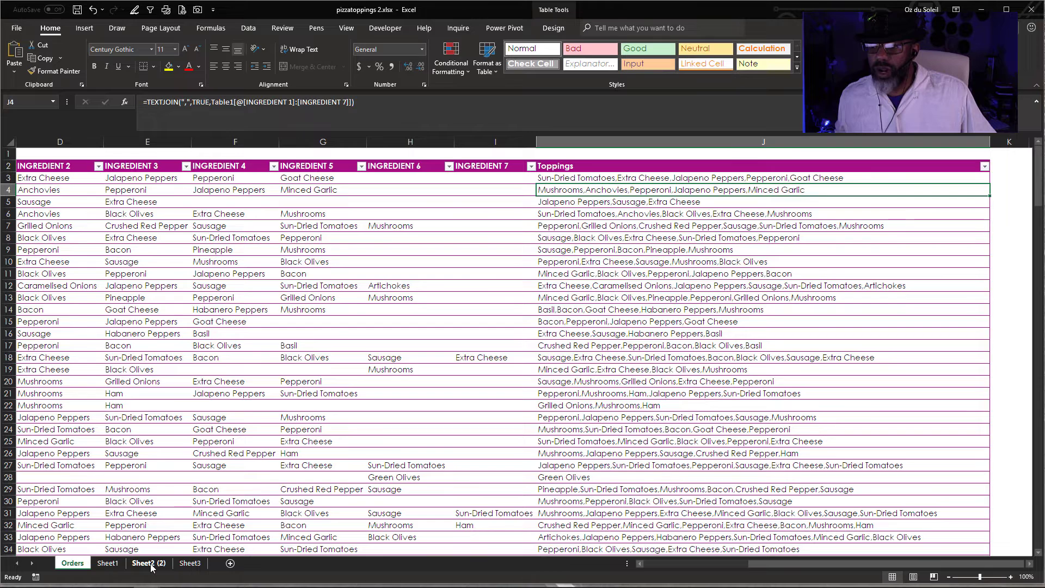
- Rename the combinations sheet to Tally
{"action": "left_click", "coordinate": [190, 564]}
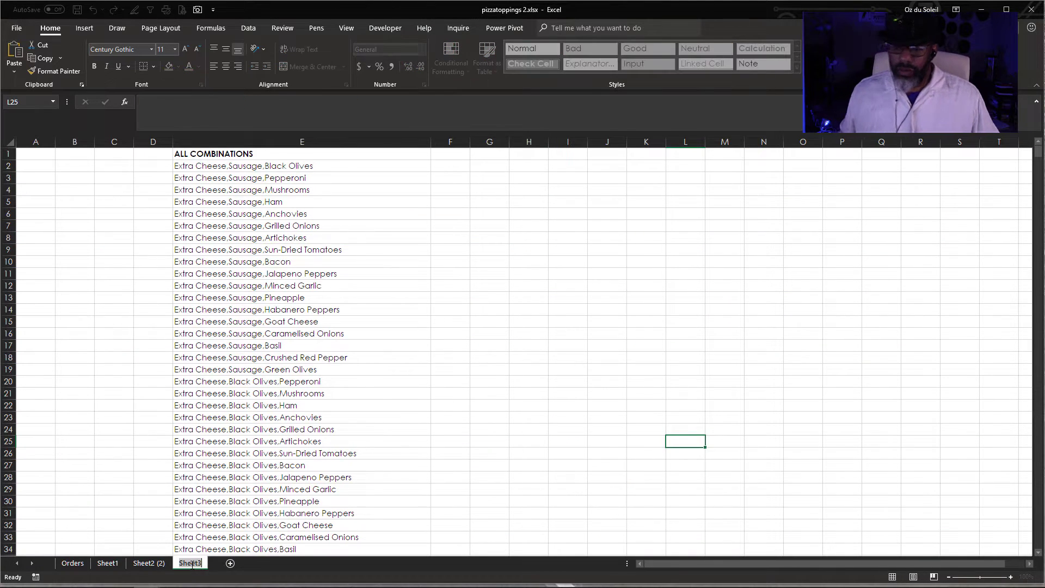
{"action": "type", "text": "Tally"}
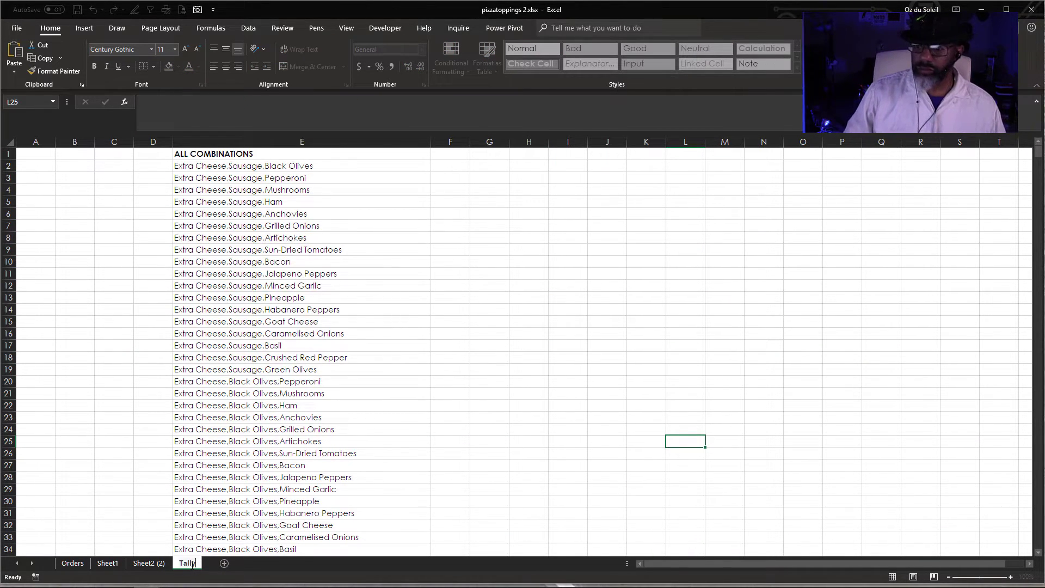
{"action": "key", "text": "Return"}
- Split the comma-separated combinations in column E into columns E, F and G with Text to Columns
{"action": "left_click", "coordinate": [287, 297]}
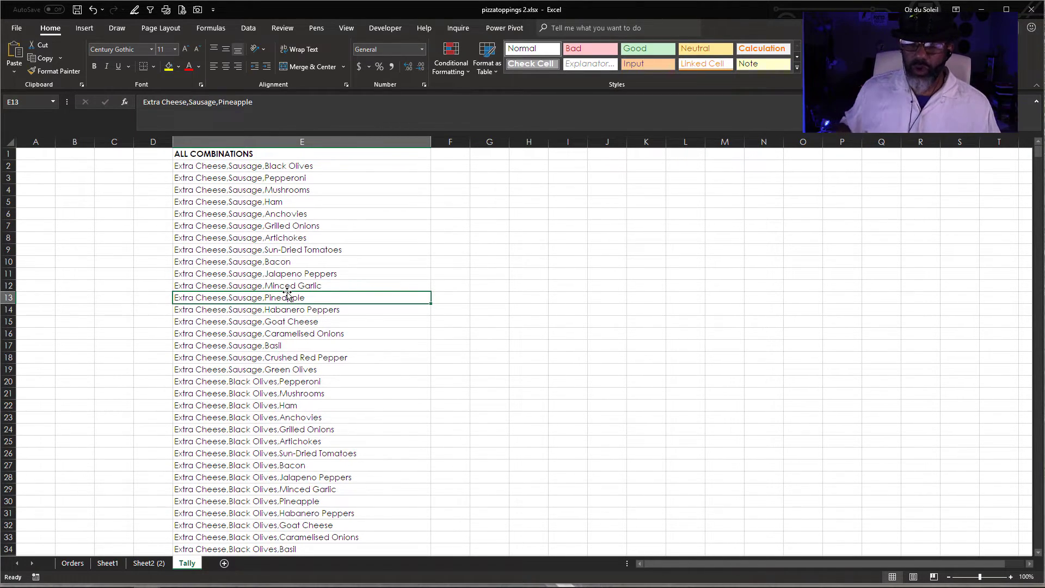
{"action": "left_click", "coordinate": [273, 146]}
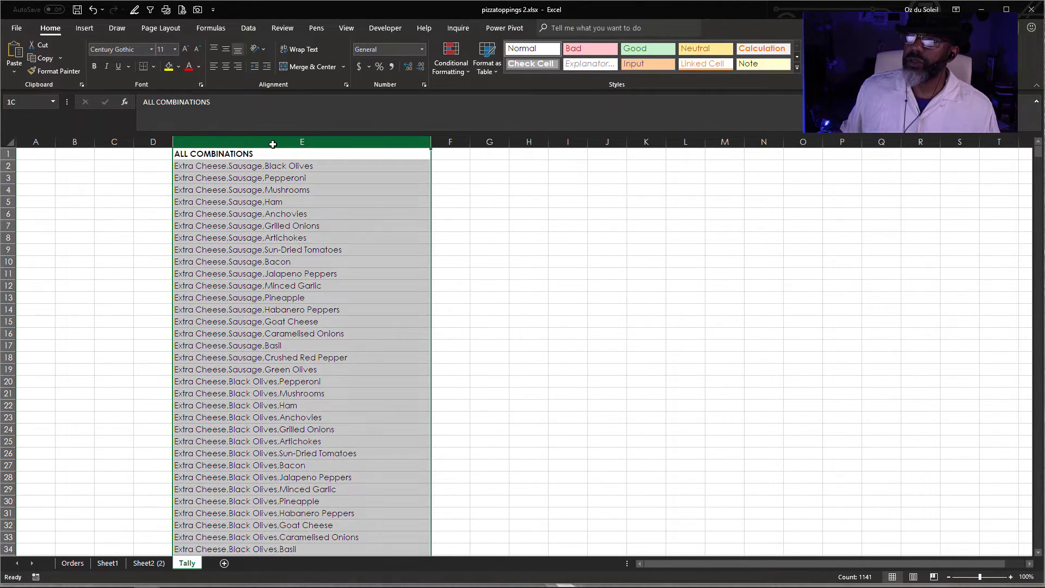
{"action": "left_click", "coordinate": [248, 28]}
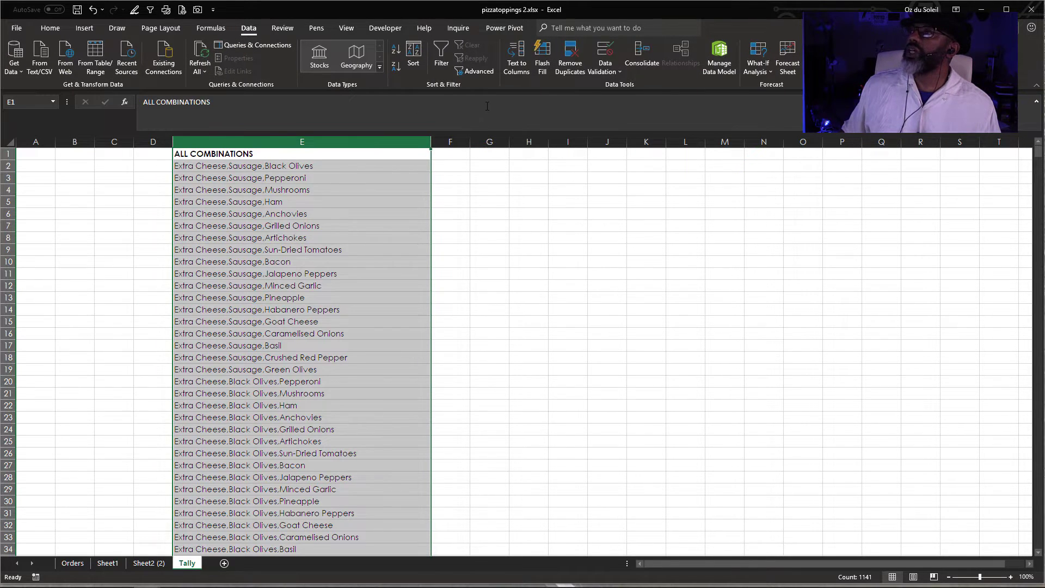
{"action": "left_click", "coordinate": [518, 51]}
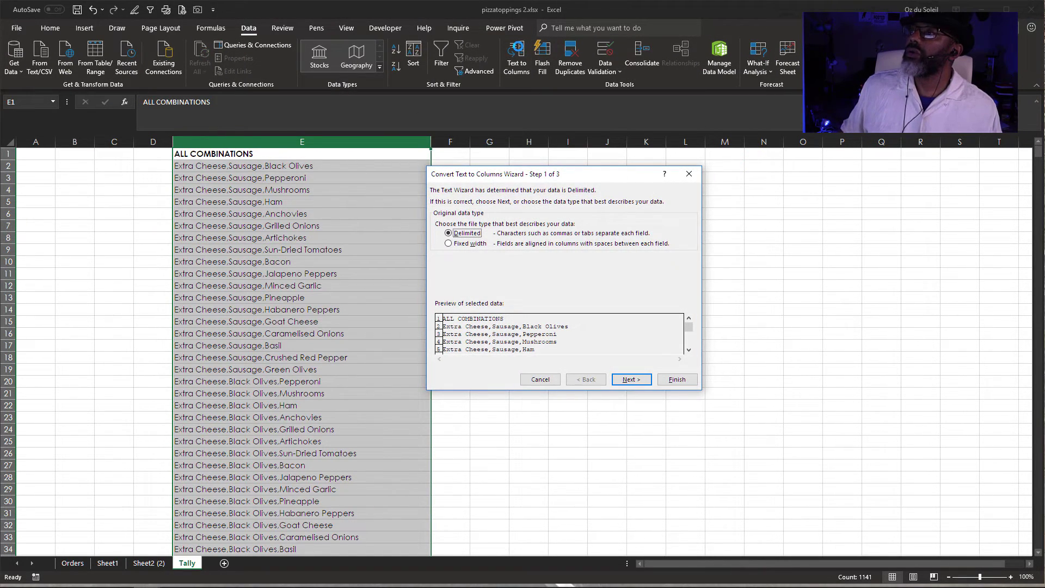
{"action": "left_click", "coordinate": [614, 379]}
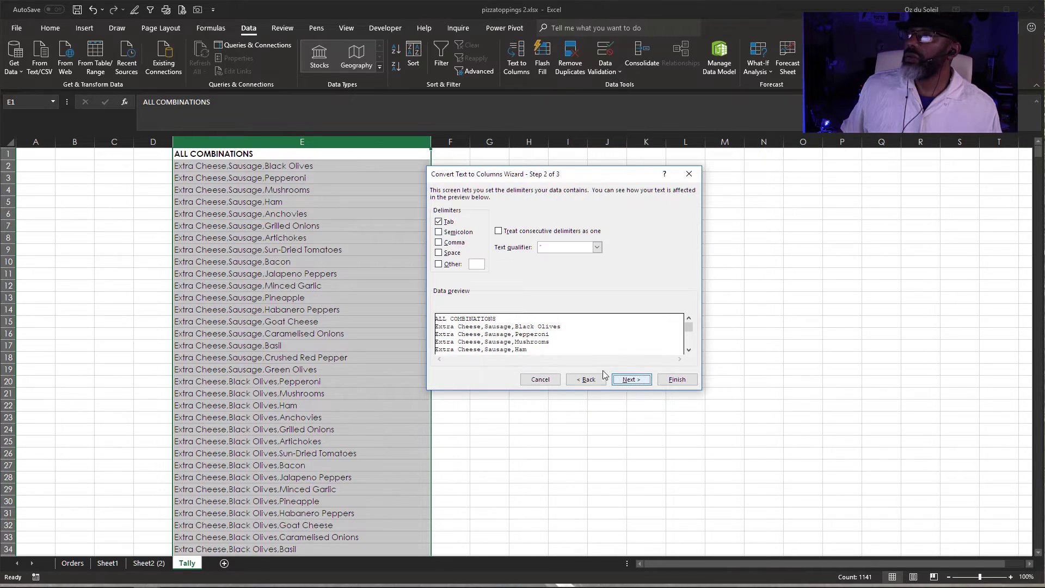
{"action": "left_click", "coordinate": [439, 222]}
{"action": "left_click", "coordinate": [439, 243]}
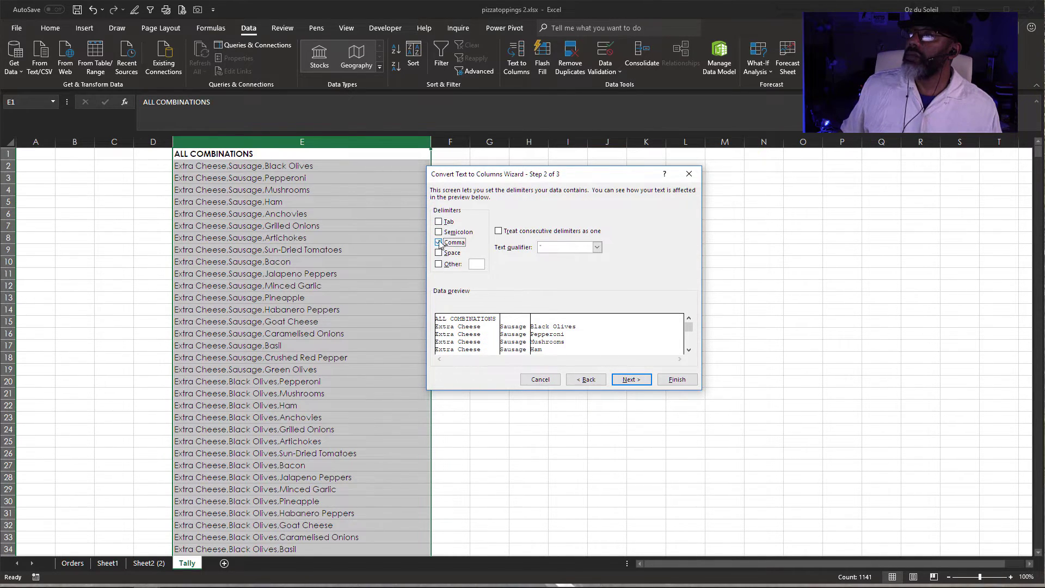
{"action": "left_click", "coordinate": [633, 381]}
{"action": "left_click", "coordinate": [677, 379]}
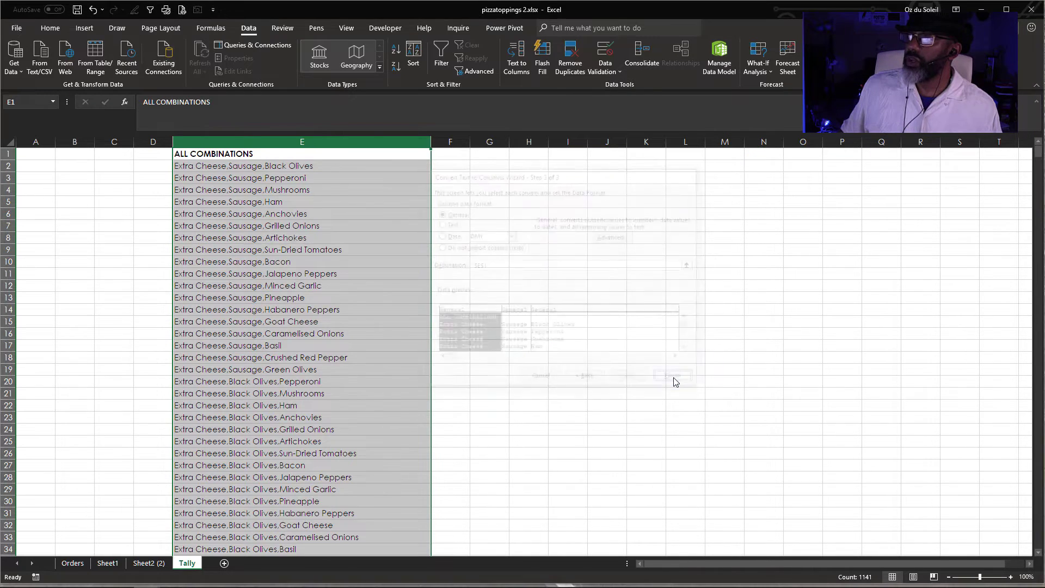
- Move the ALL COMBINATIONS title to B1 and head columns E–G ING1, ING2, ING3
{"action": "left_click_drag", "start_coordinate": [172, 155], "coordinate": [71, 156]}
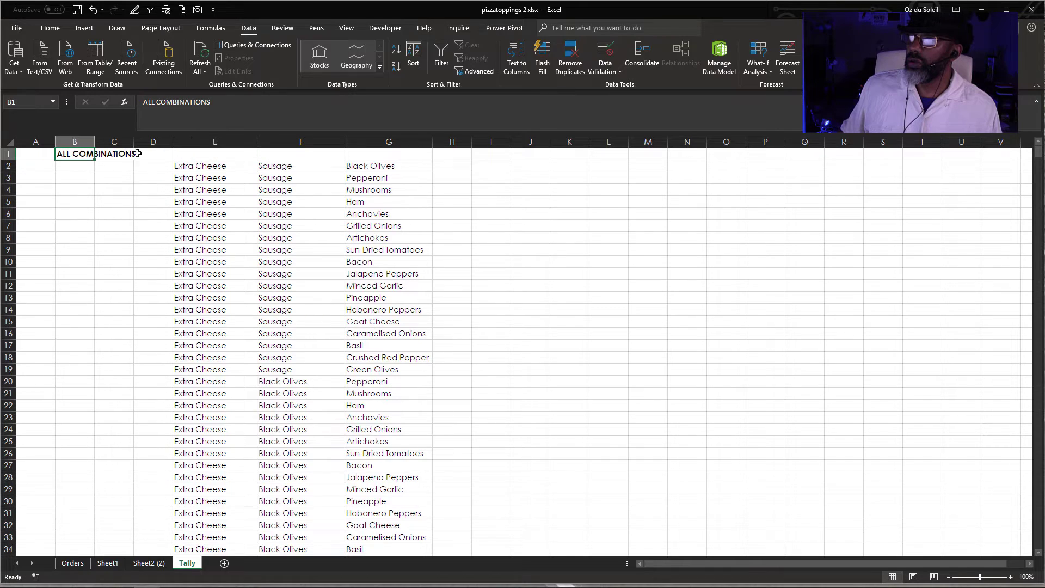
{"action": "left_click", "coordinate": [192, 154]}
{"action": "type", "text": "ING1"}
{"action": "key", "text": "ctrl+Return"}
{"action": "left_click_drag", "start_coordinate": [259, 159], "coordinate": [408, 154]}
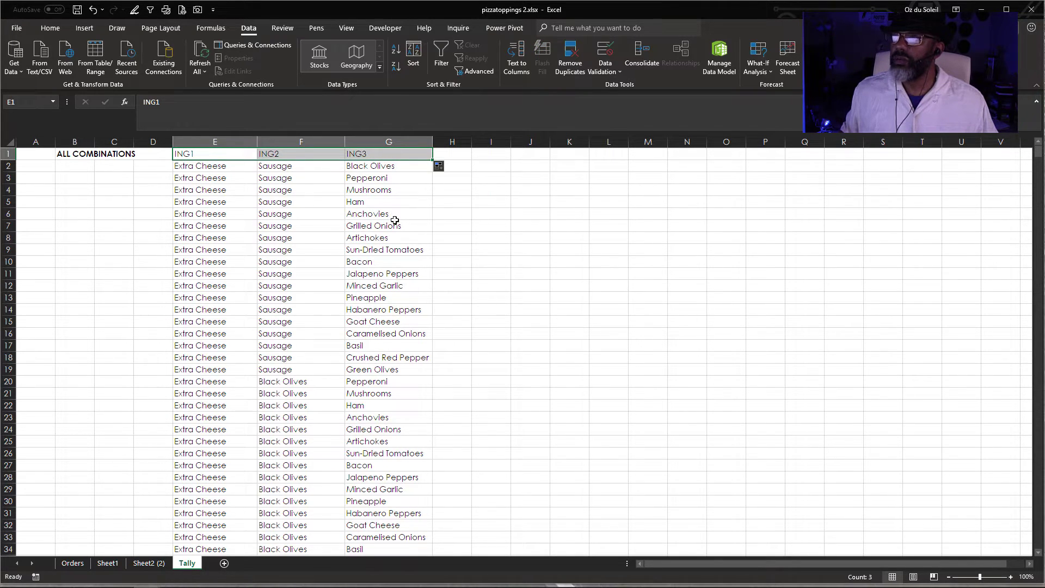
{"action": "left_click", "coordinate": [394, 220]}
{"action": "left_click", "coordinate": [50, 28]}
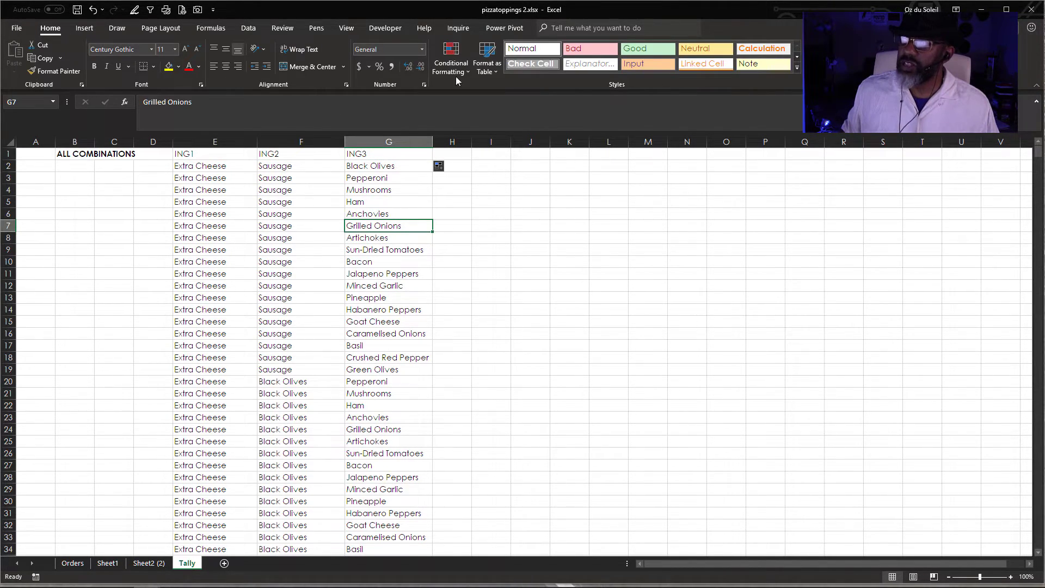
- Format the ING1–ING3 data as a light-styled table with headers
{"action": "left_click", "coordinate": [482, 68]}
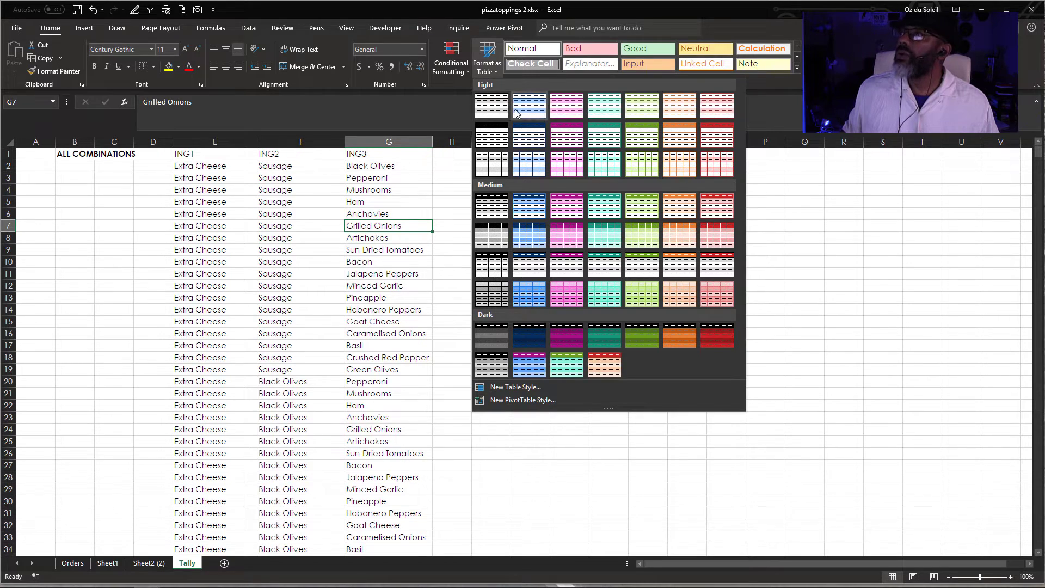
{"action": "left_click", "coordinate": [537, 143]}
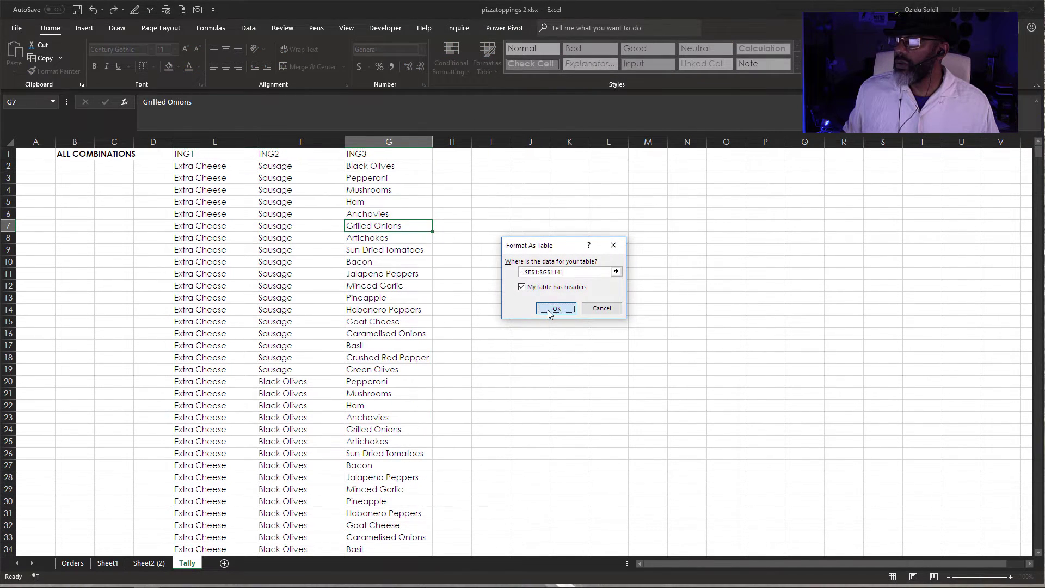
{"action": "left_click", "coordinate": [551, 307]}
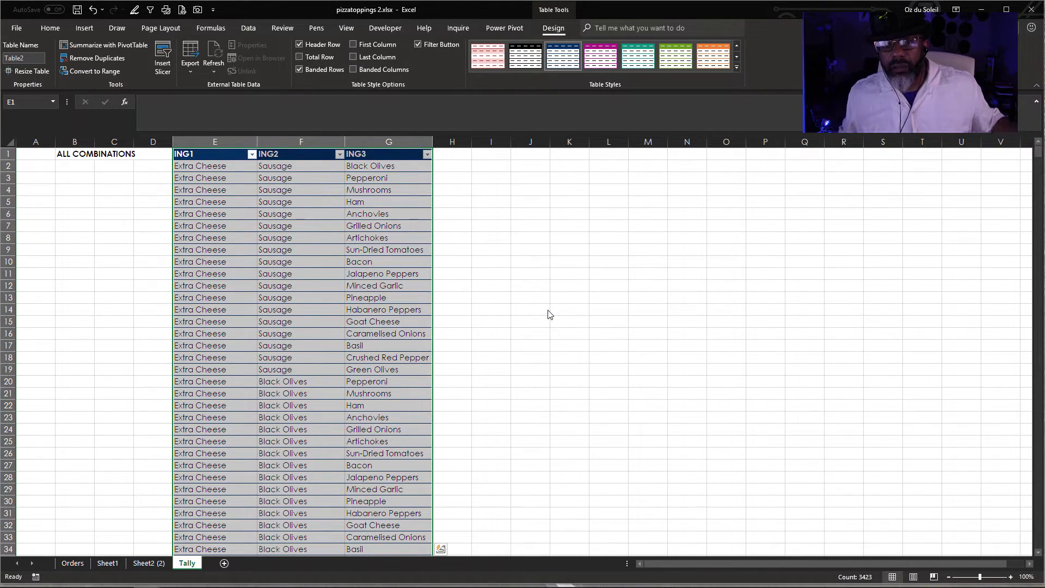
- Open a second window of the workbook and add a TOTALS heading in H1
{"action": "left_click", "coordinate": [345, 28]}
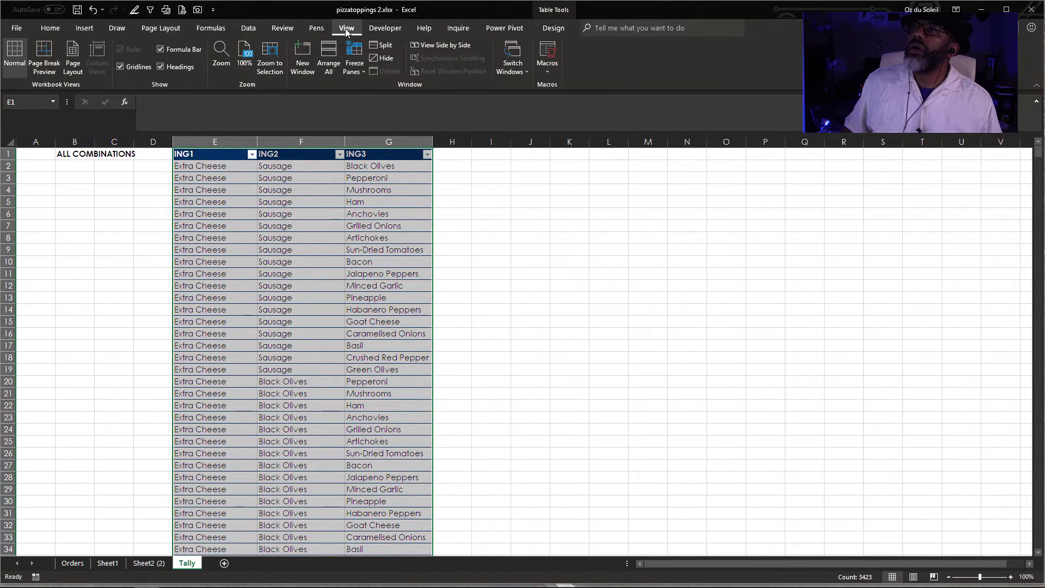
{"action": "left_click", "coordinate": [303, 55]}
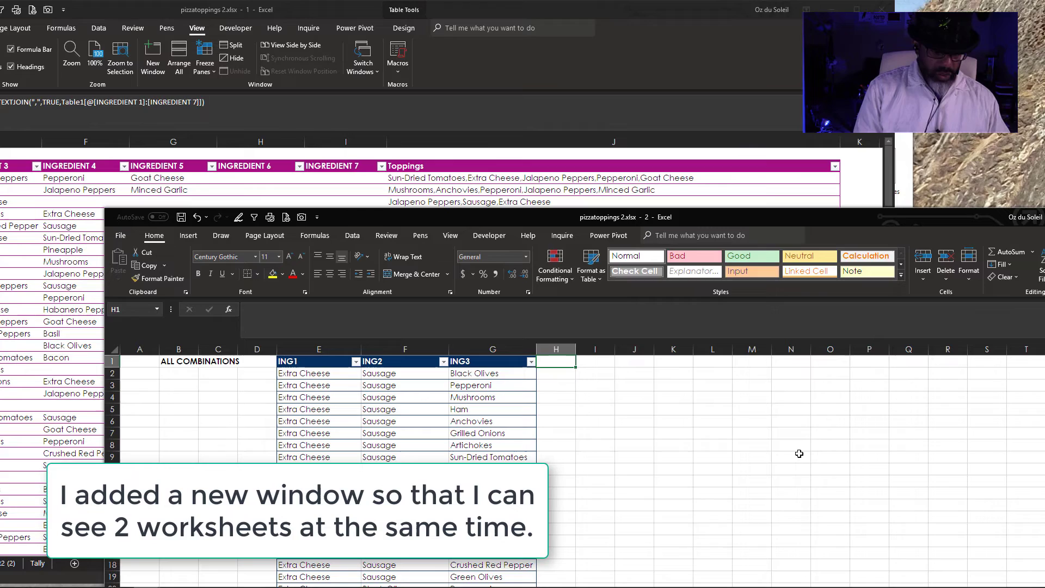
{"action": "type", "text": "TOTALS"}
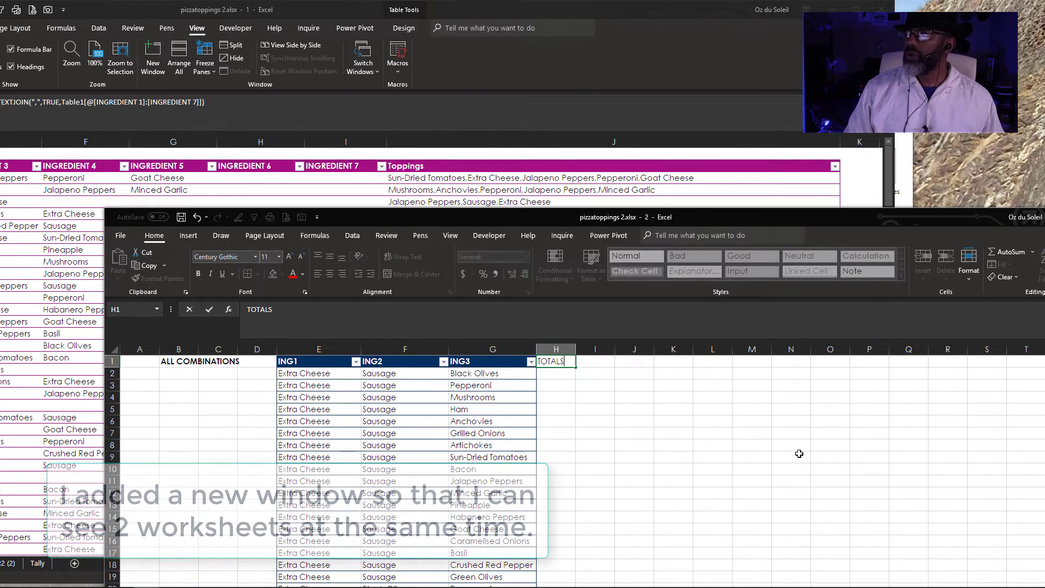
{"action": "key", "text": "Return"}
- Position the two windows so Orders and Tally both show, and begin =COUNTIFS(Table1[ in H2
{"action": "left_click", "coordinate": [343, 190]}
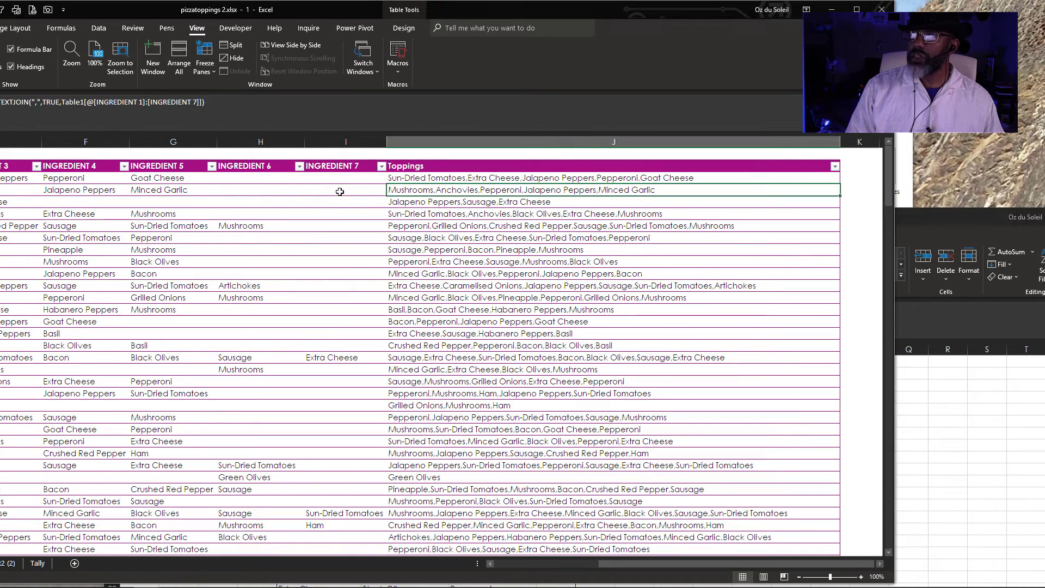
{"action": "left_click_drag", "start_coordinate": [365, 8], "coordinate": [575, 25]}
{"action": "left_click", "coordinate": [579, 32]}
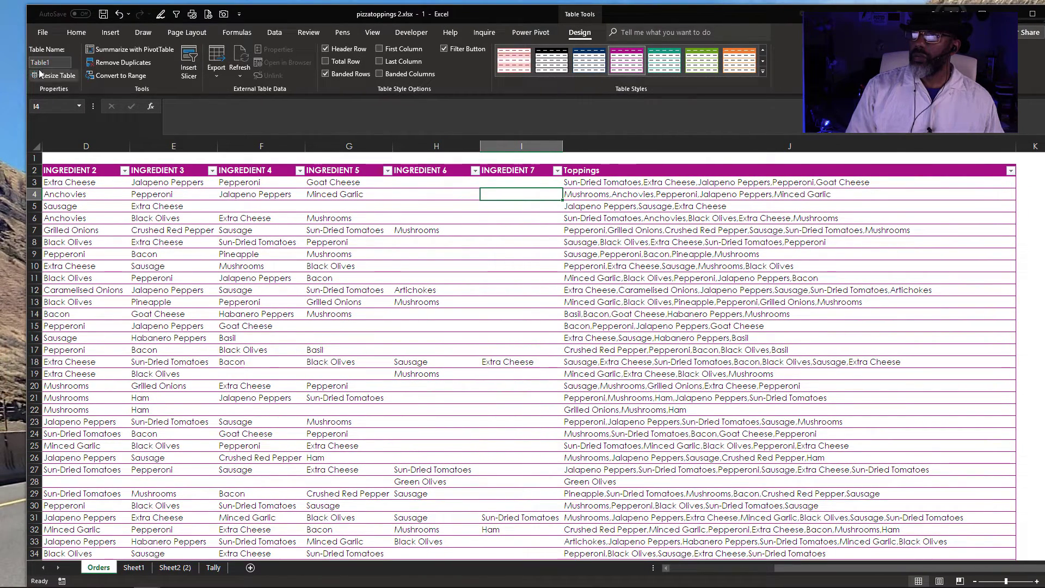
{"action": "left_click_drag", "start_coordinate": [484, 13], "coordinate": [217, 14]}
{"action": "left_click", "coordinate": [821, 214]}
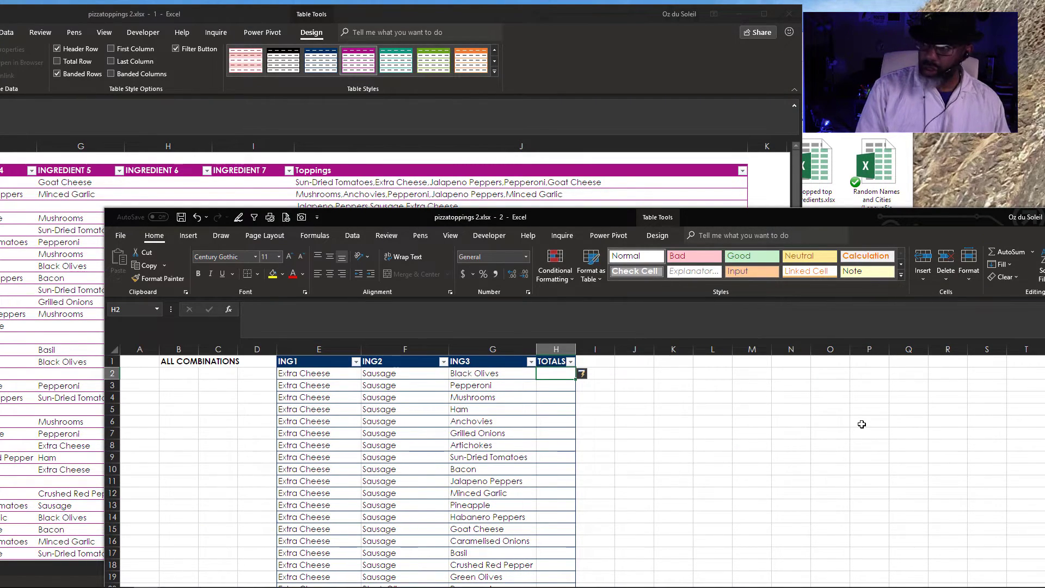
{"action": "type", "text": "=countifs"}
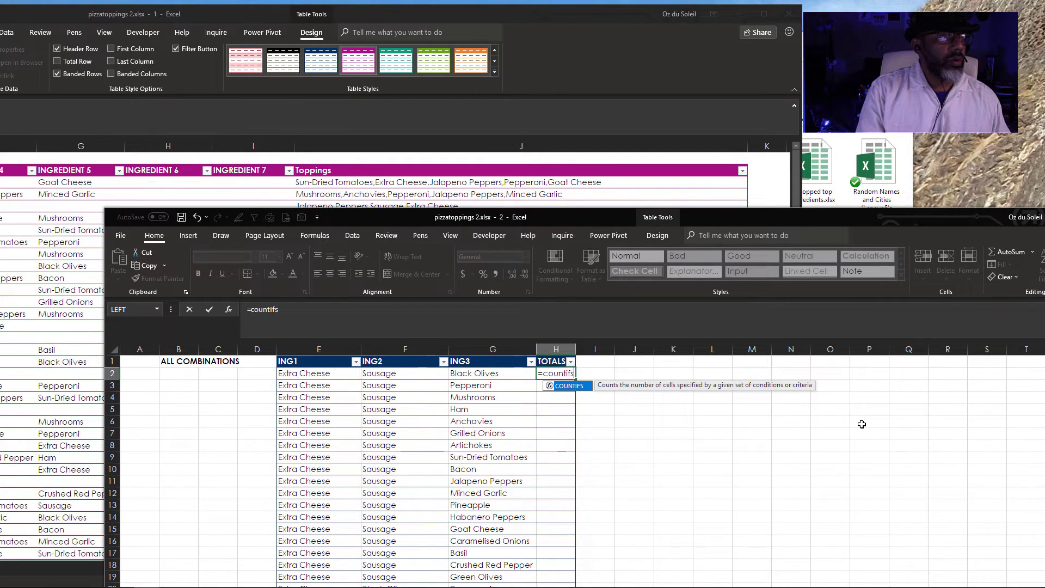
{"action": "type", "text": "("}
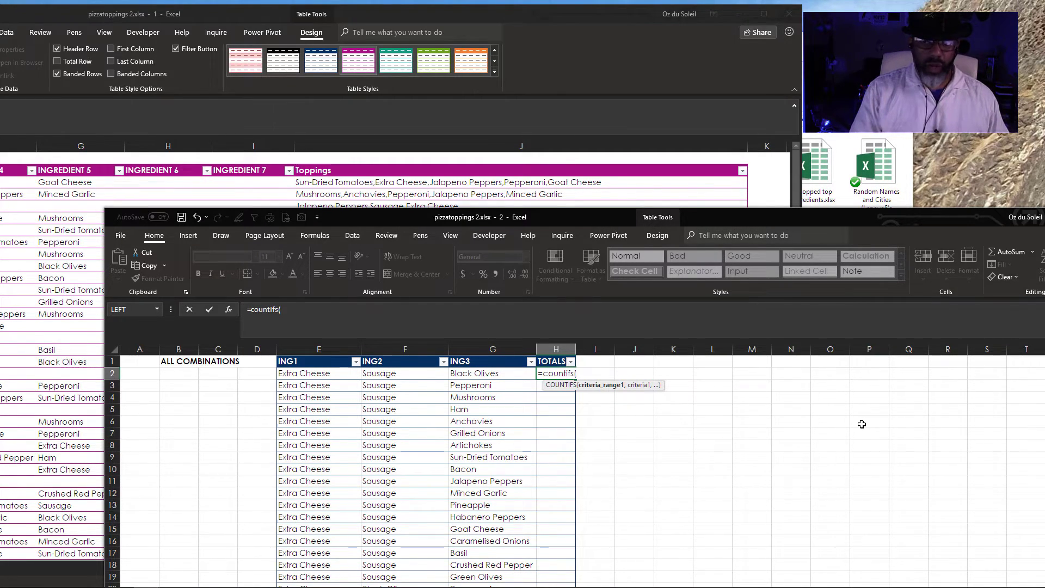
{"action": "type", "text": "Table"}
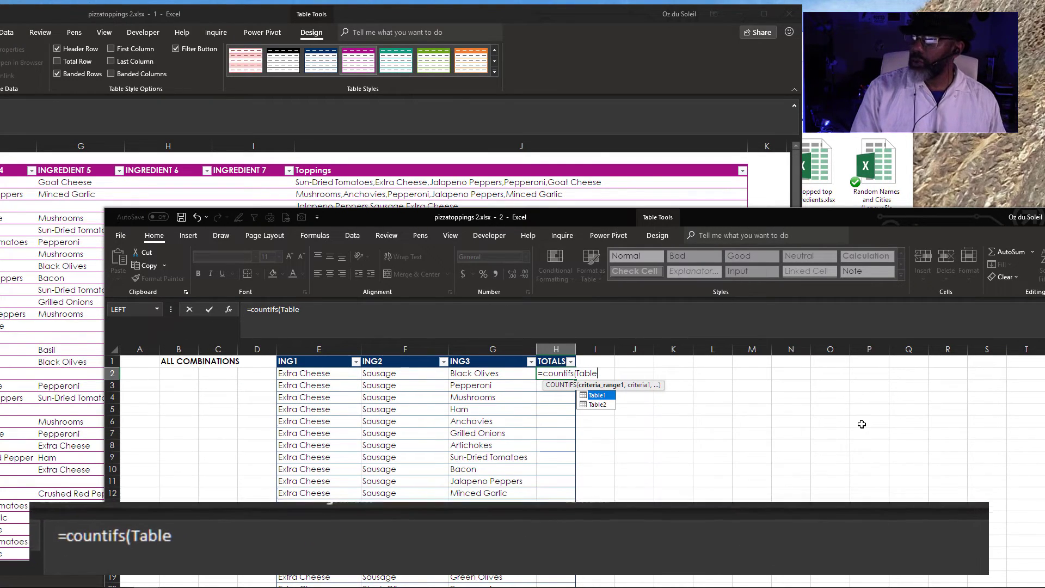
{"action": "type", "text": "1["}
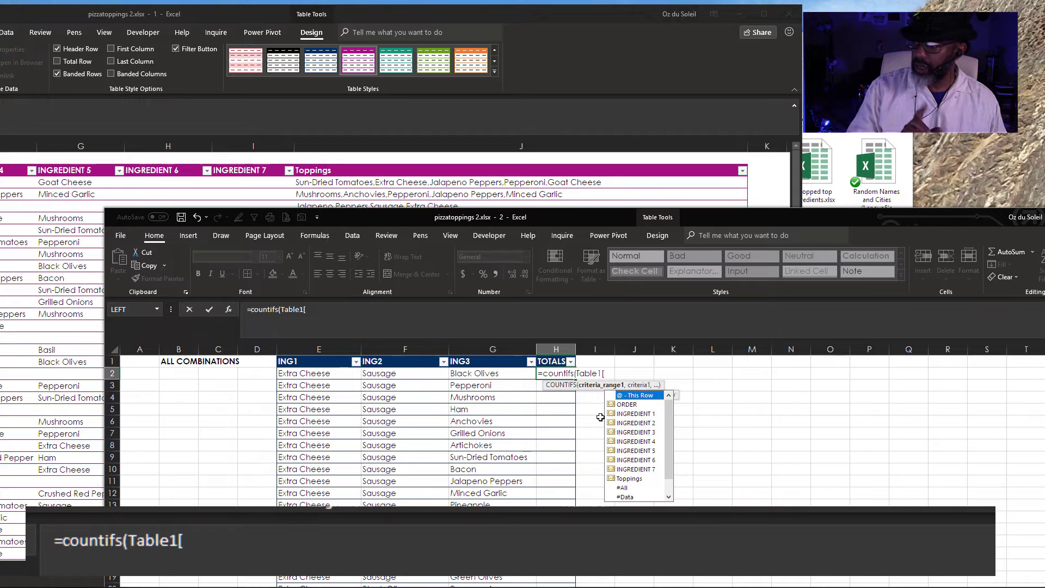
{"action": "double_click", "coordinate": [631, 479]}
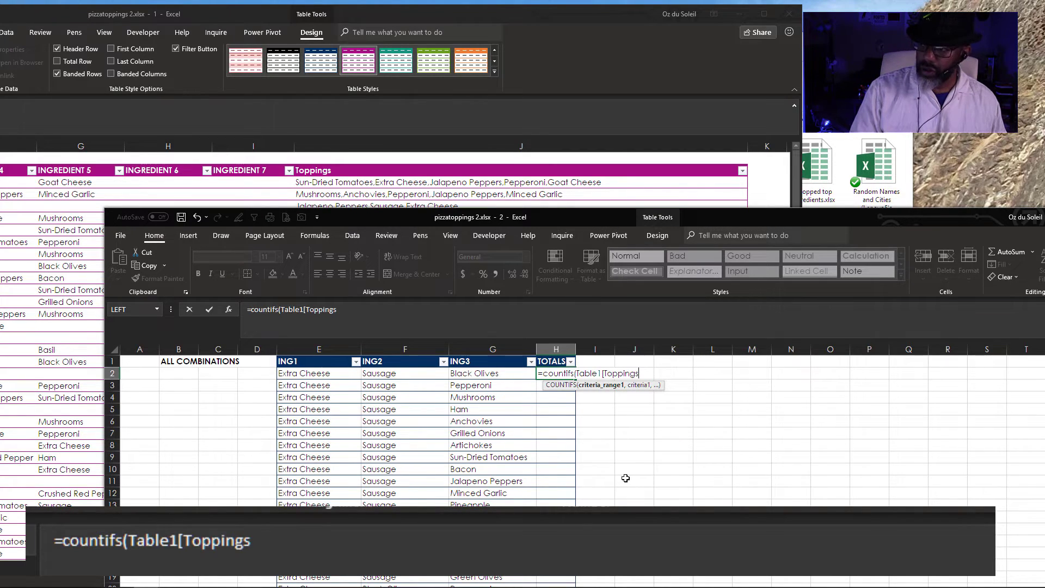
{"action": "type", "text": "],"}
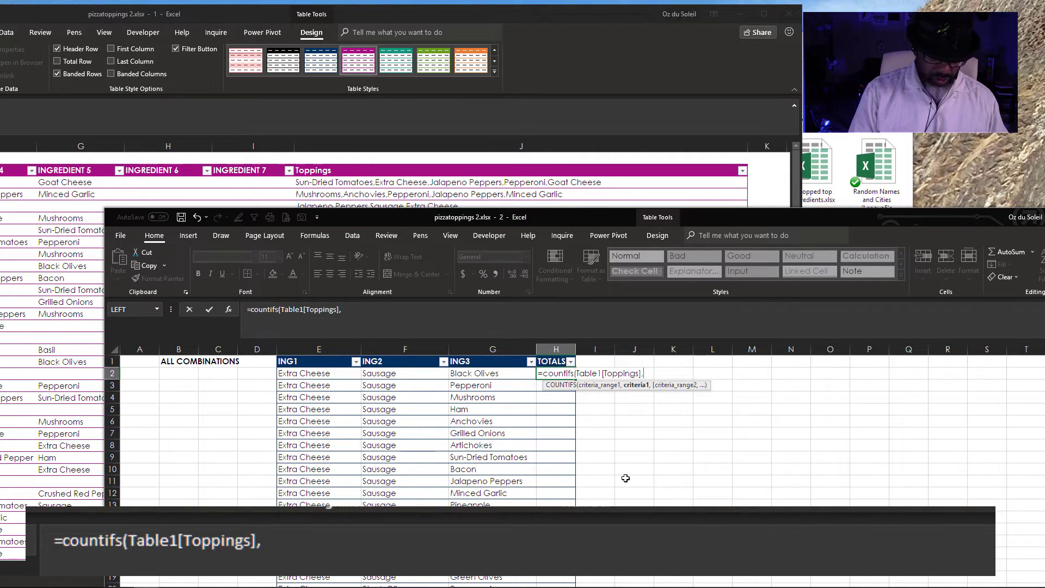
{"action": "type", "text": "\""}
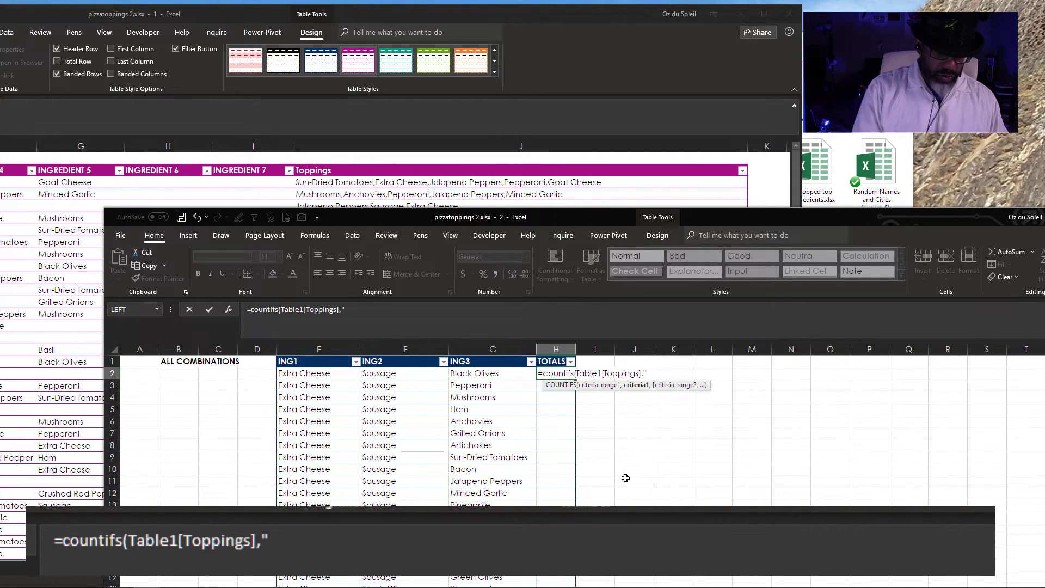
{"action": "type", "text": "*\""}
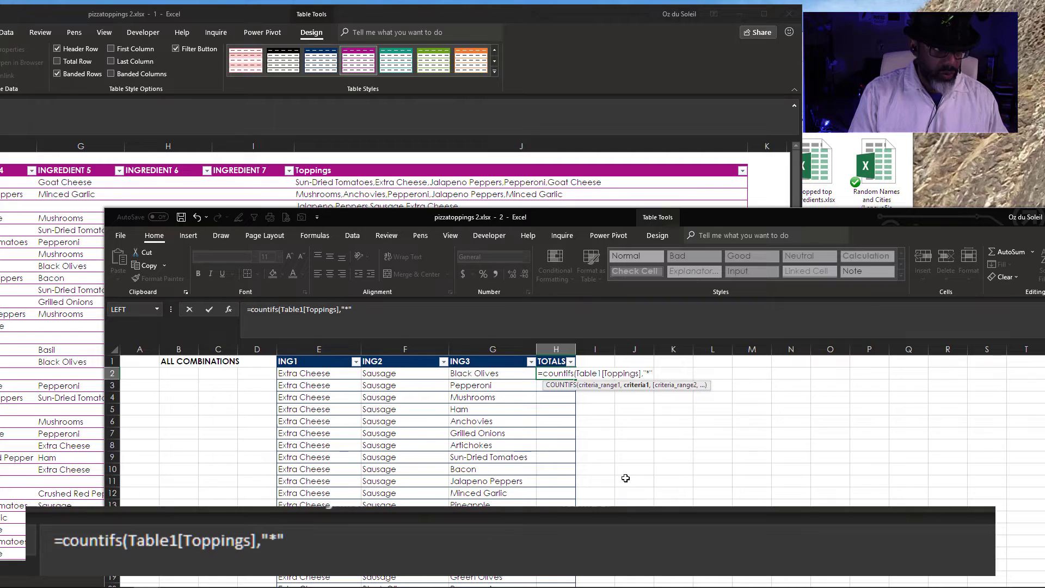
{"action": "type", "text": "&"}
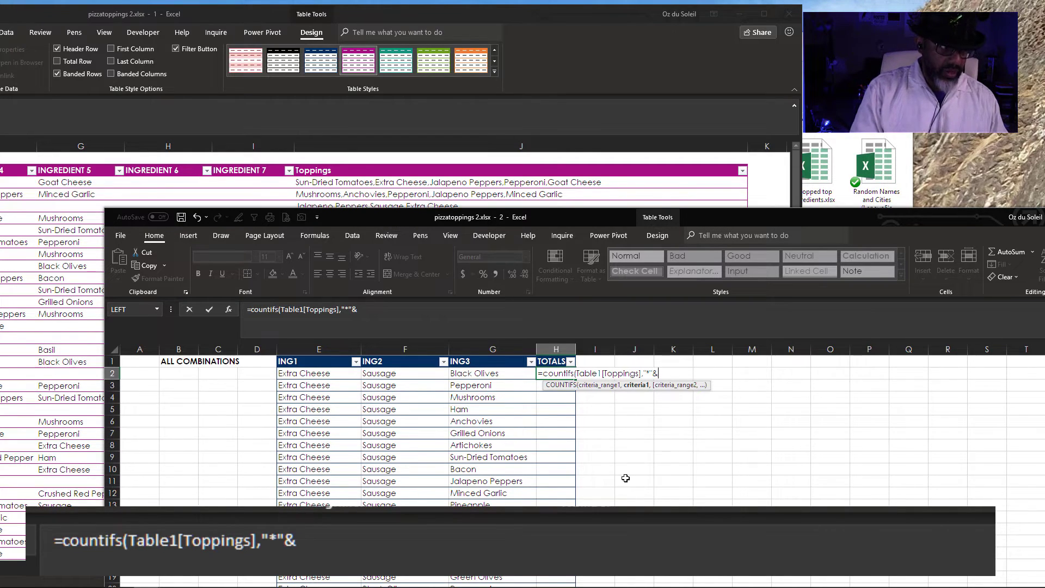
{"action": "left_click", "coordinate": [332, 374]}
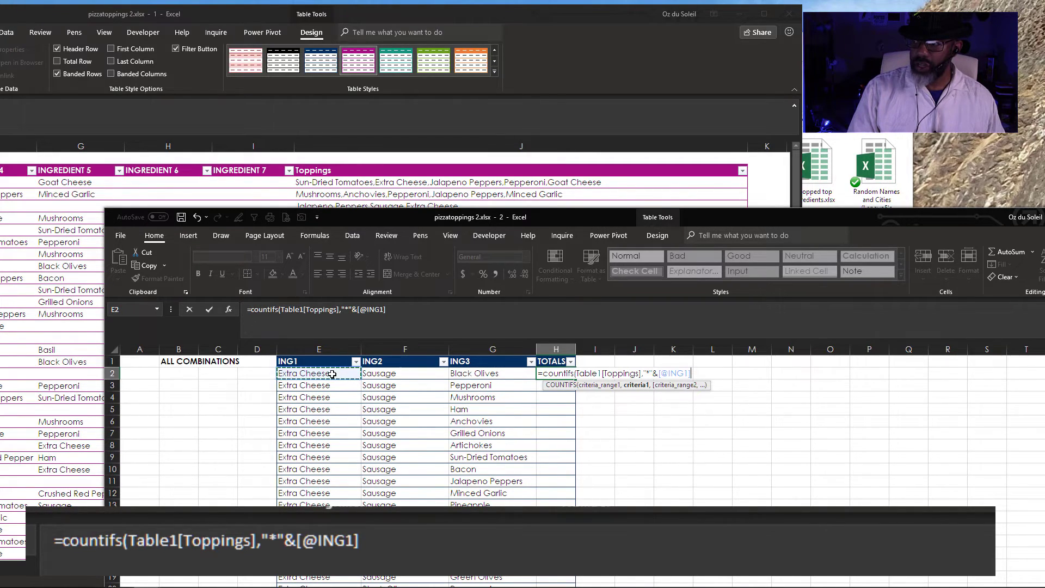
{"action": "type", "text": "&"}
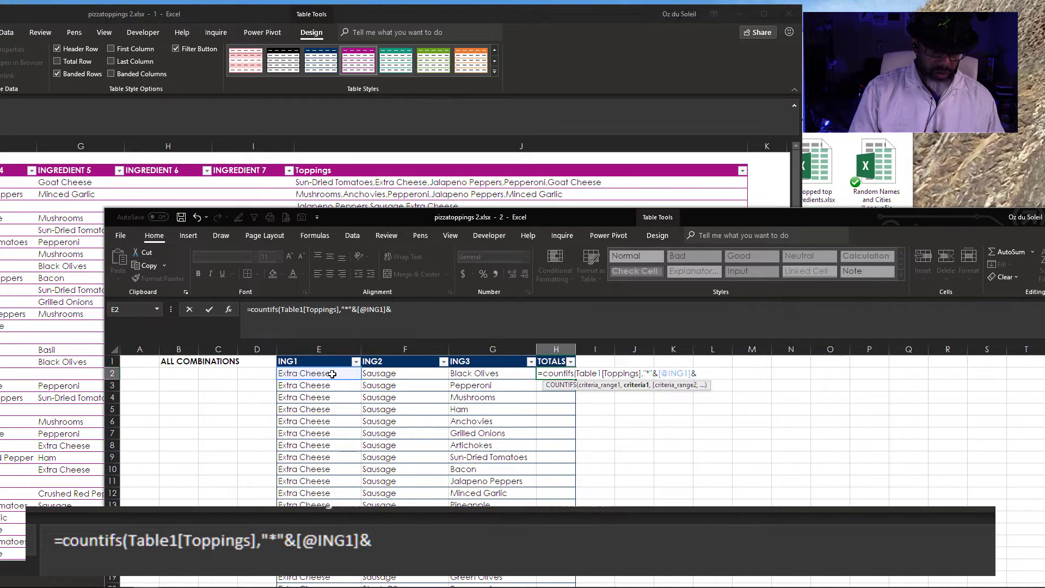
{"action": "type", "text": "\"*"}
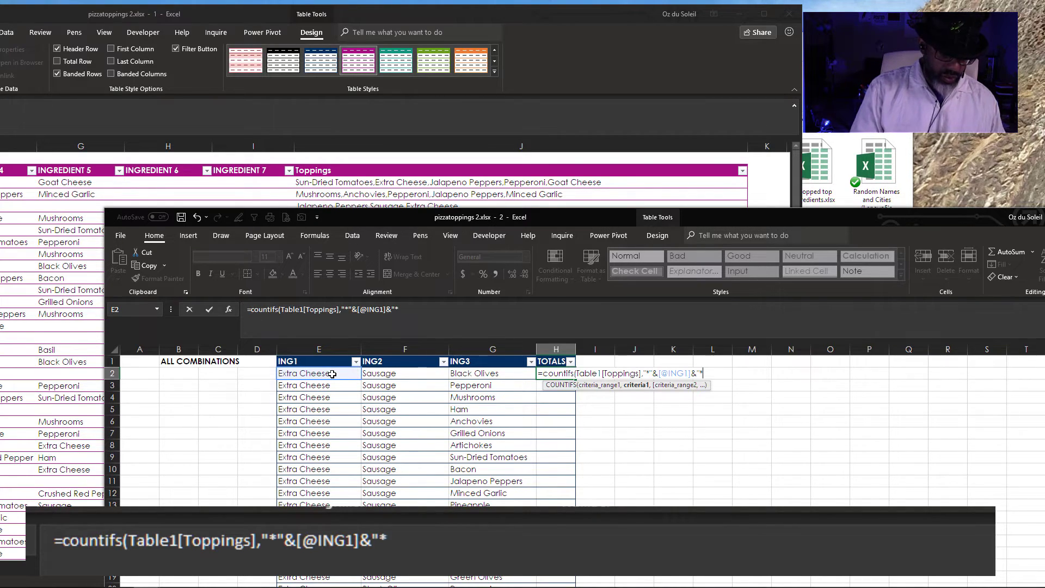
{"action": "type", "text": "\""}
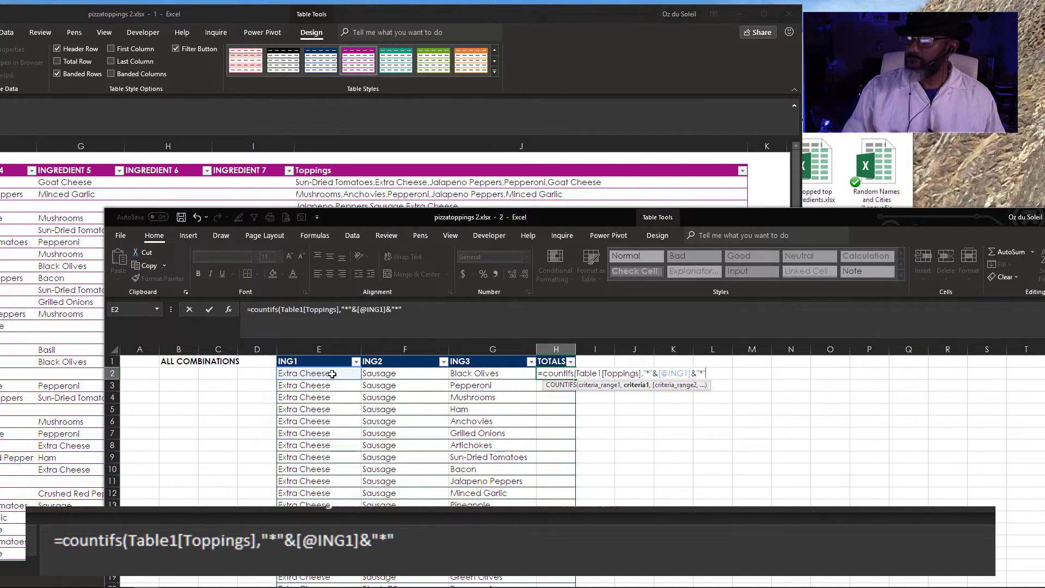
{"action": "type", "text": ",T"}
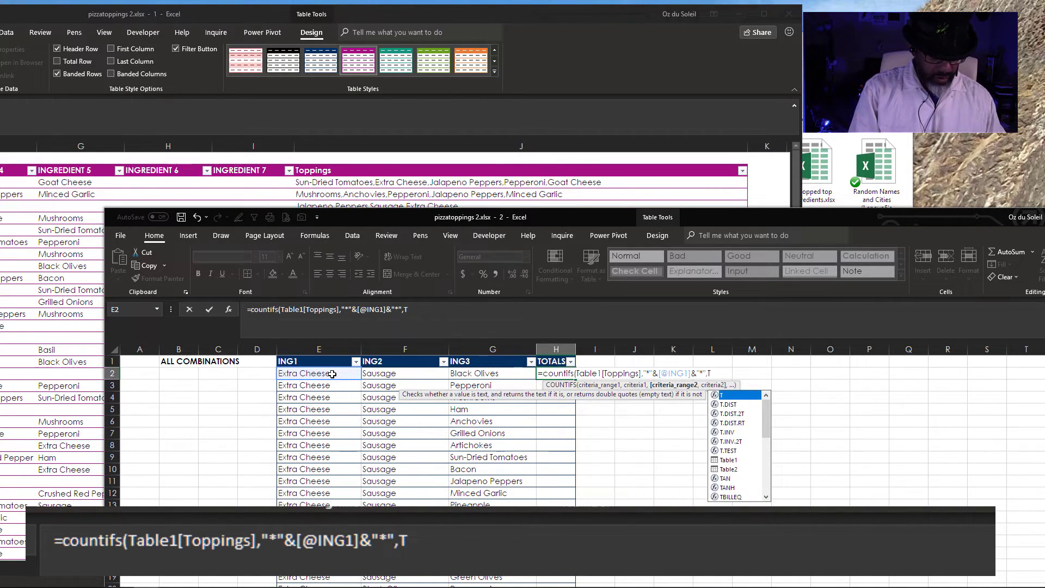
{"action": "type", "text": "able1[T"}
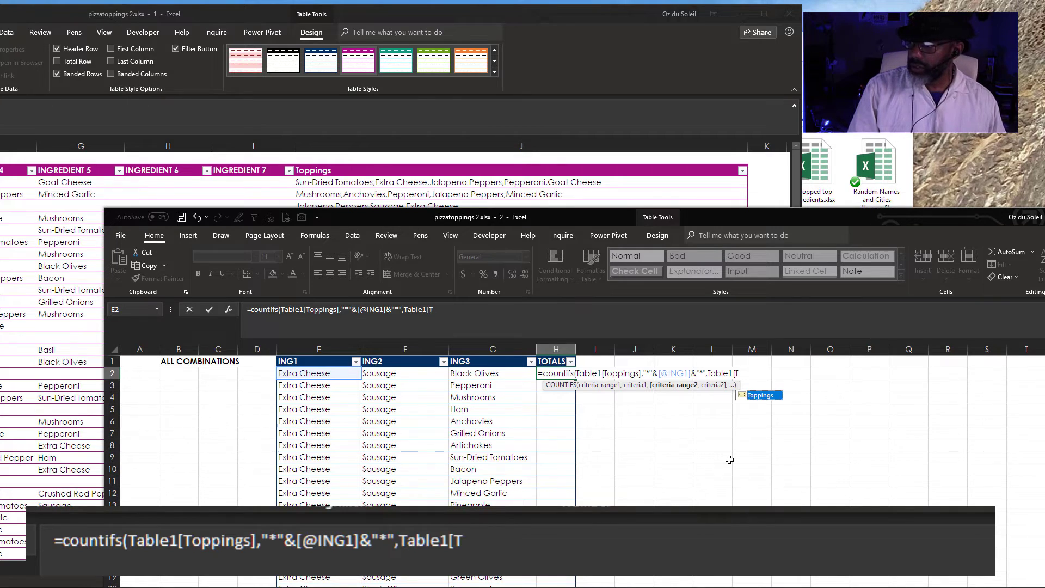
{"action": "double_click", "coordinate": [757, 396]}
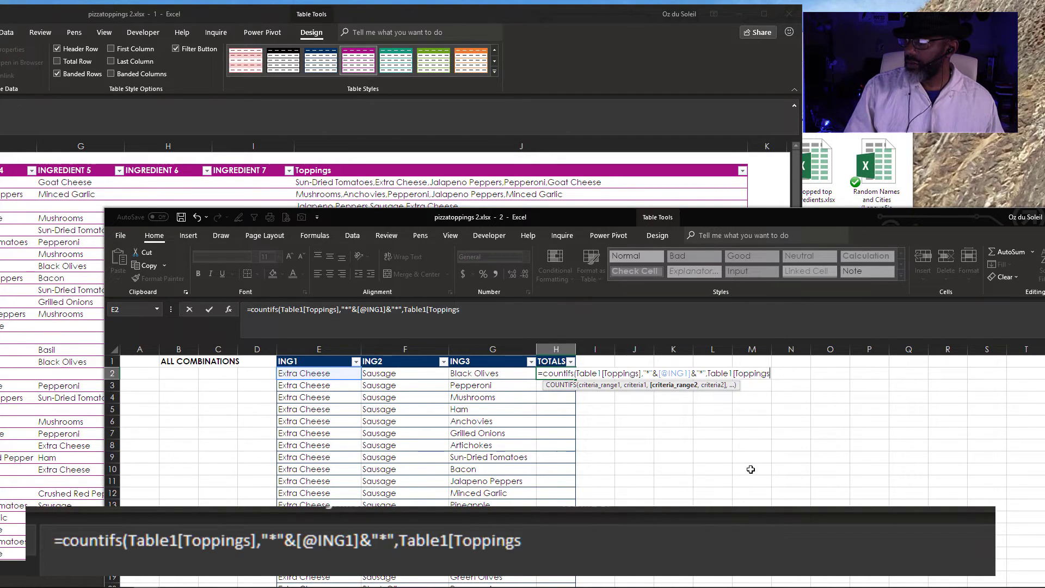
{"action": "type", "text": "]"}
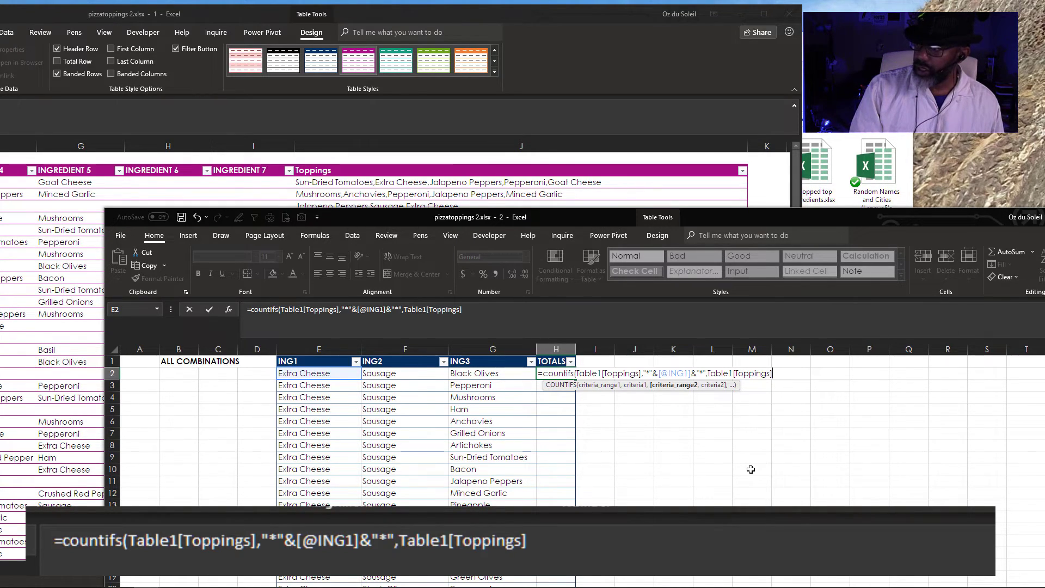
{"action": "type", "text": ","}
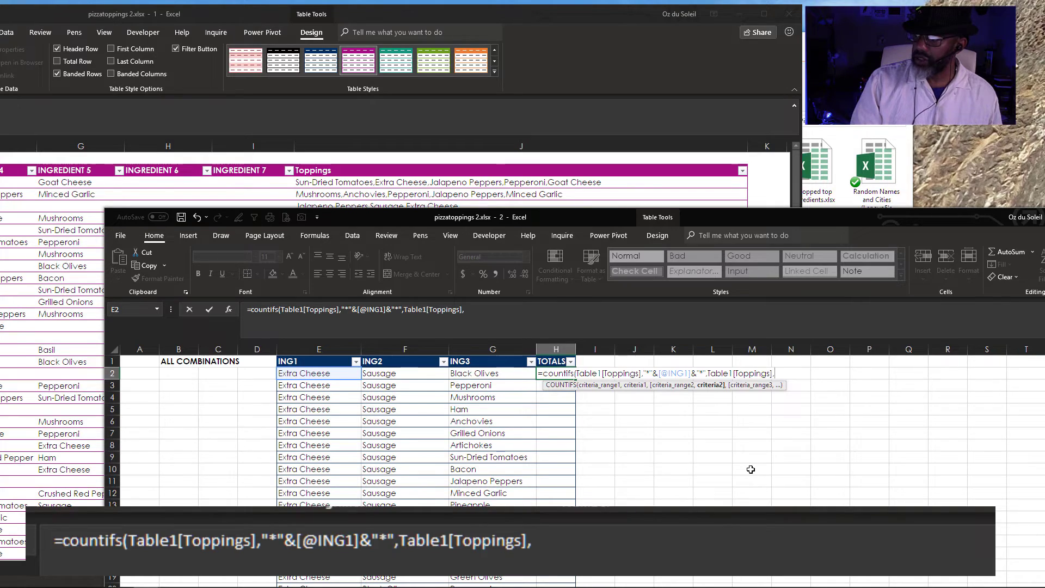
{"action": "type", "text": "\""}
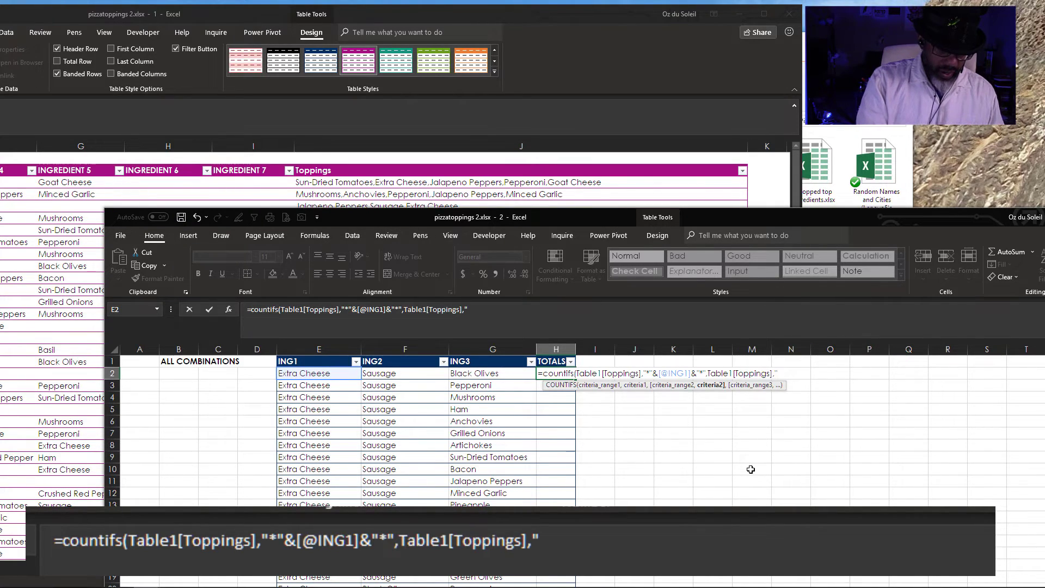
{"action": "type", "text": "*\"&"}
{"action": "left_click", "coordinate": [425, 374]}
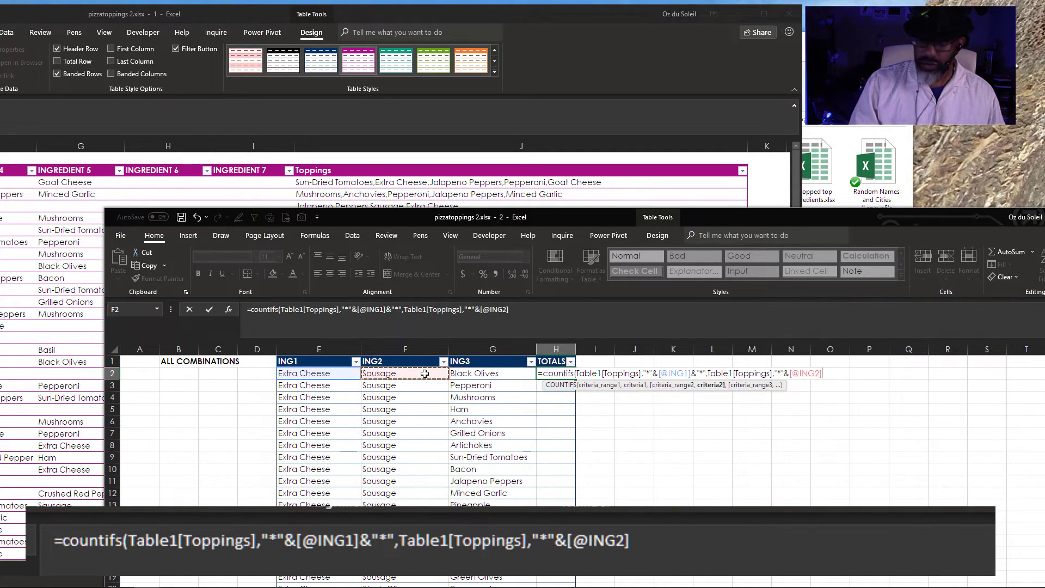
{"action": "type", "text": "&"}
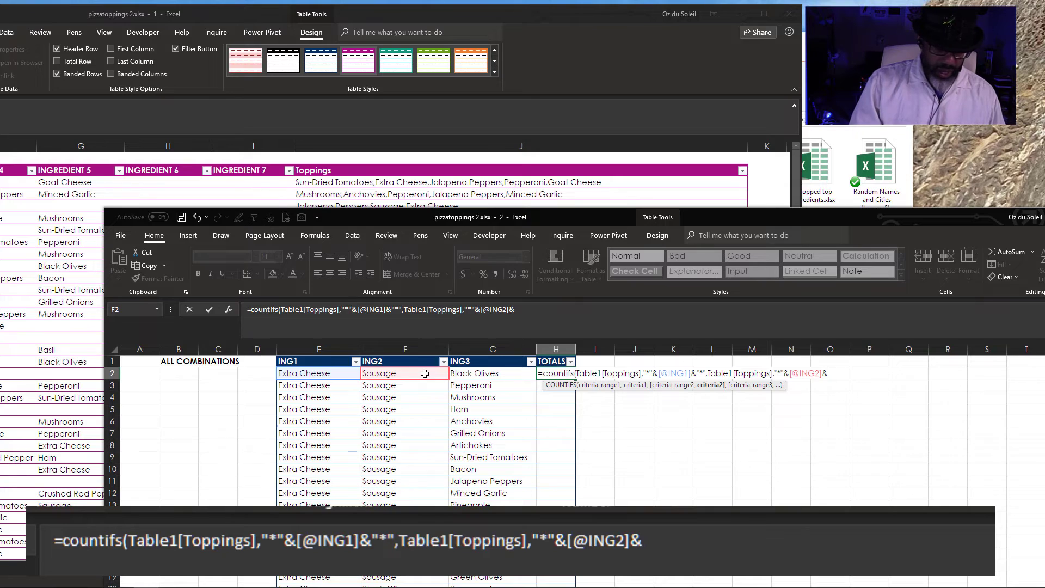
{"action": "type", "text": "\"*"}
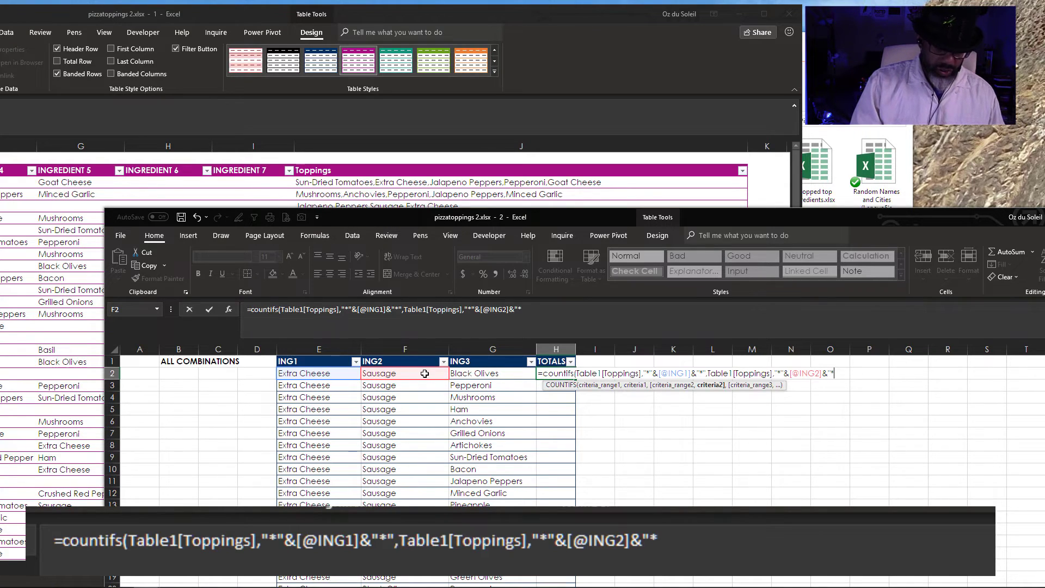
{"action": "type", "text": "\","}
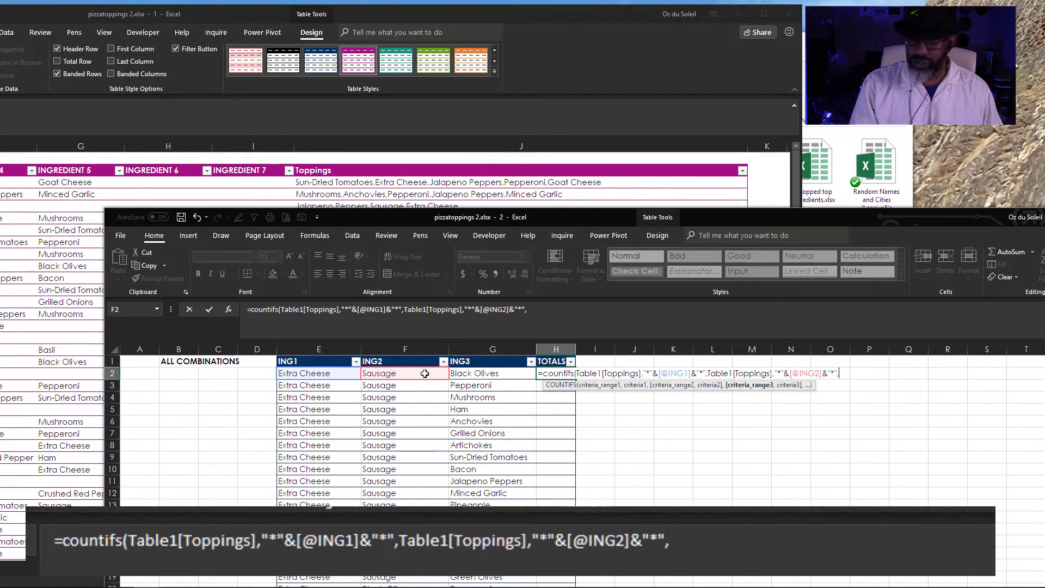
{"action": "type", "text": "Tabl"}
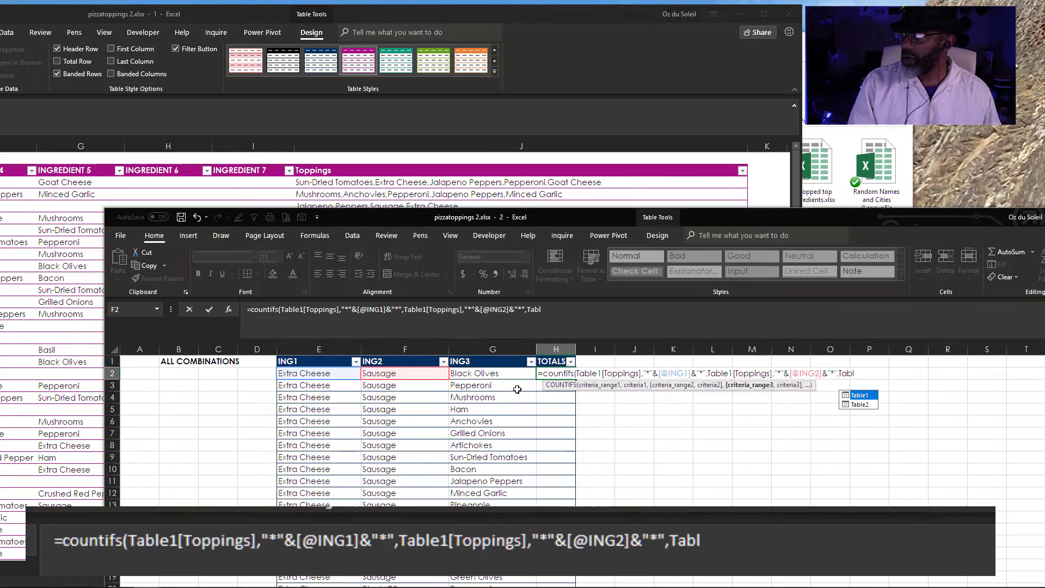
{"action": "type", "text": "e1"}
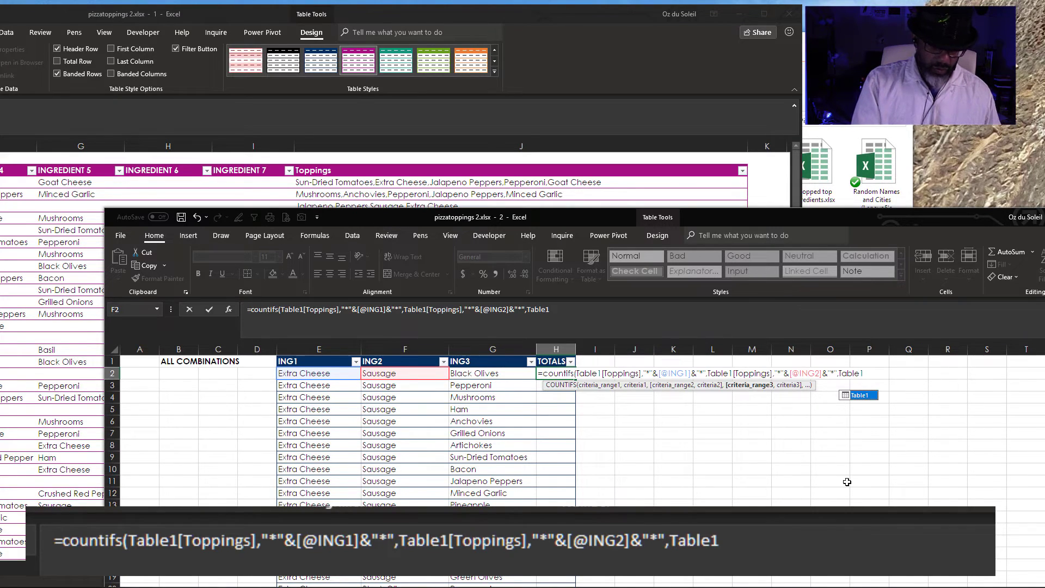
{"action": "type", "text": "["}
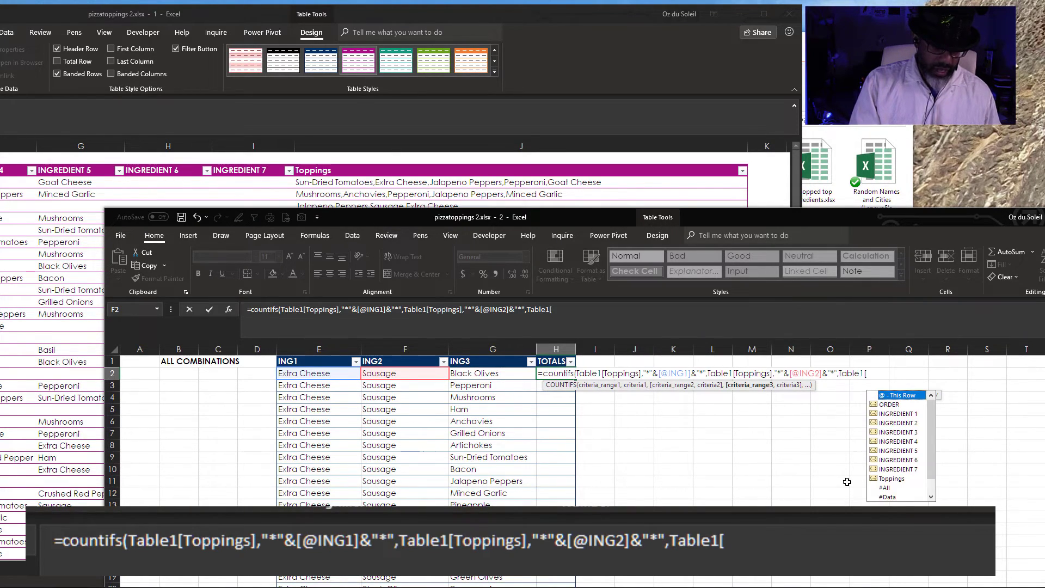
{"action": "type", "text": "T"}
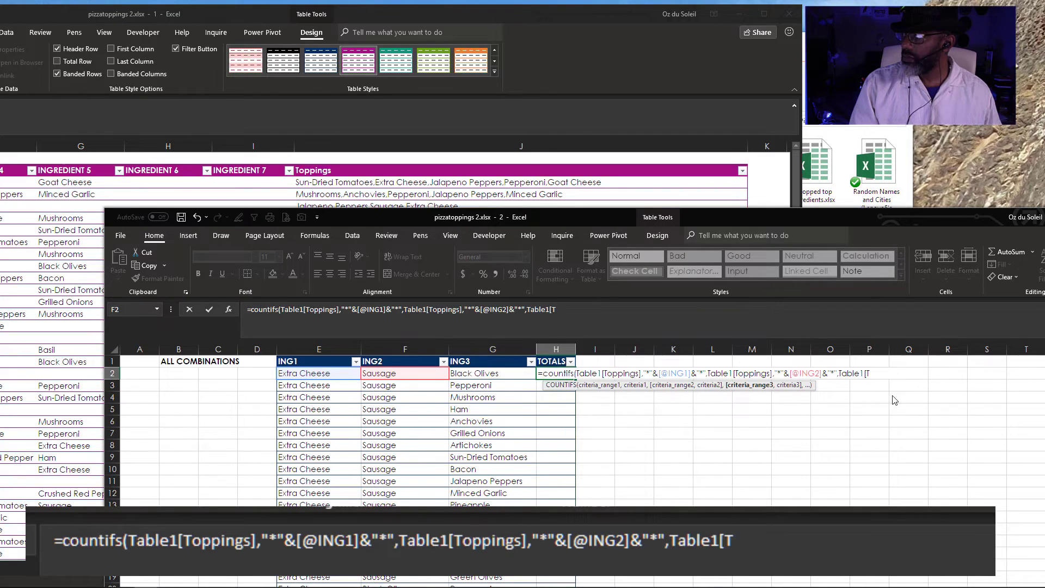
{"action": "type", "text": "oppings]"}
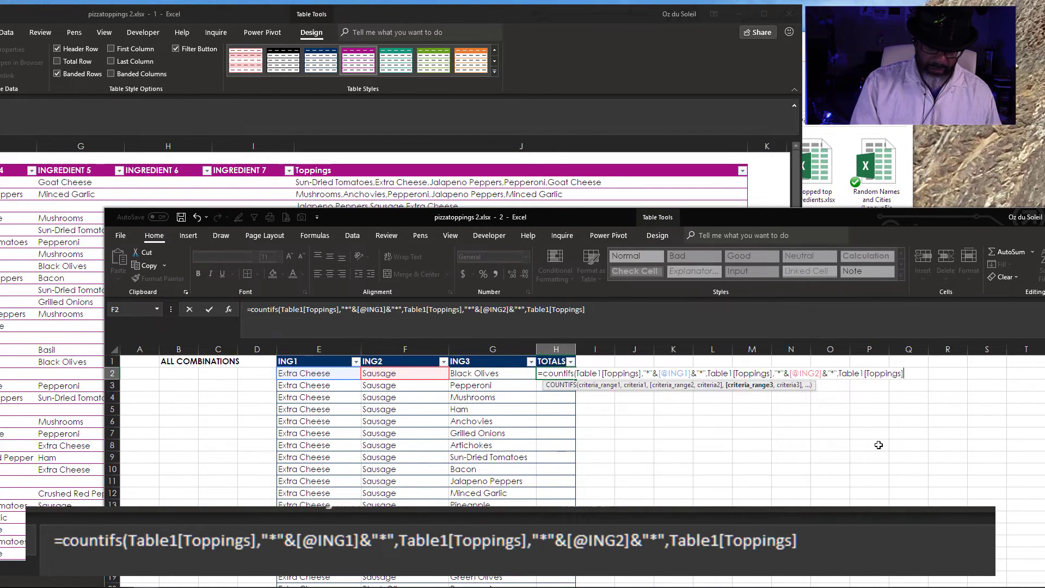
{"action": "type", "text": ","}
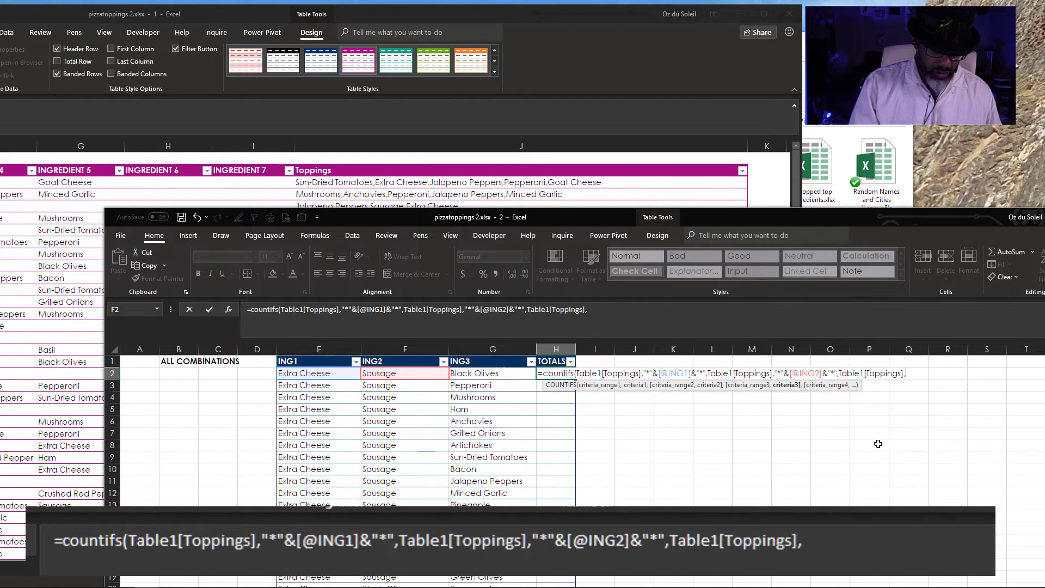
{"action": "type", "text": "\"*\"&"}
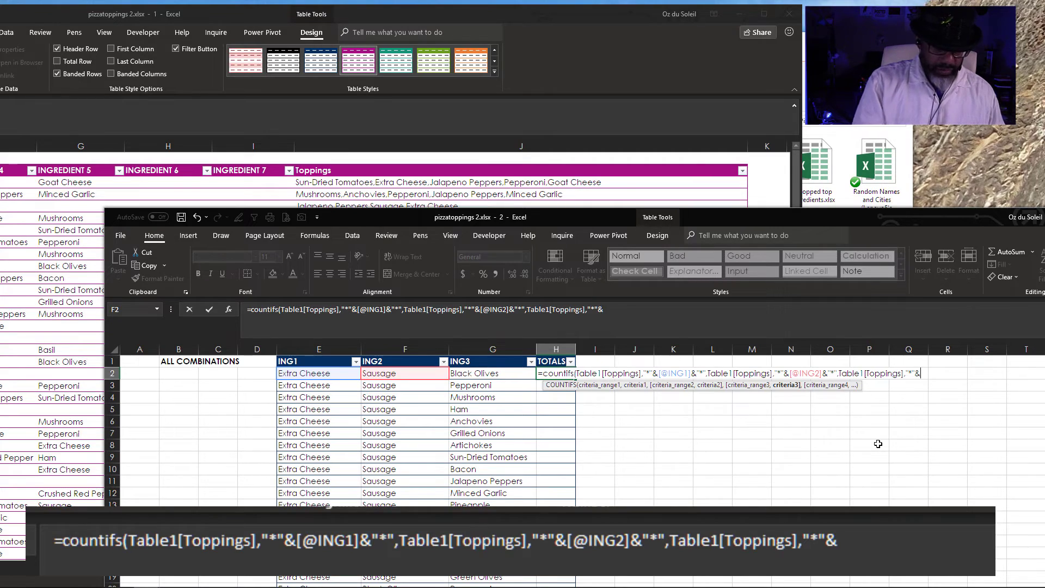
{"action": "left_click", "coordinate": [493, 374]}
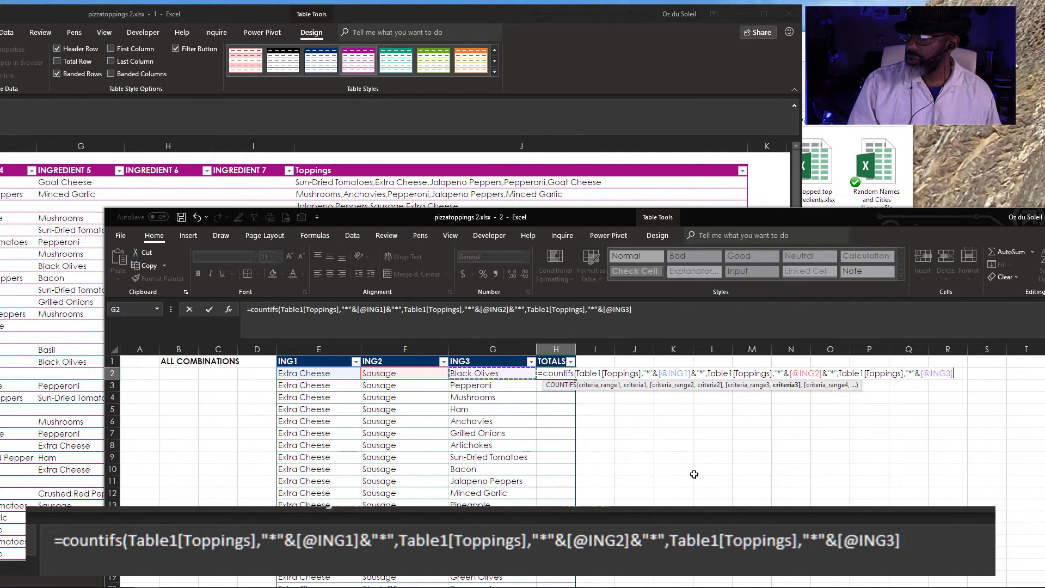
{"action": "type", "text": "&"}
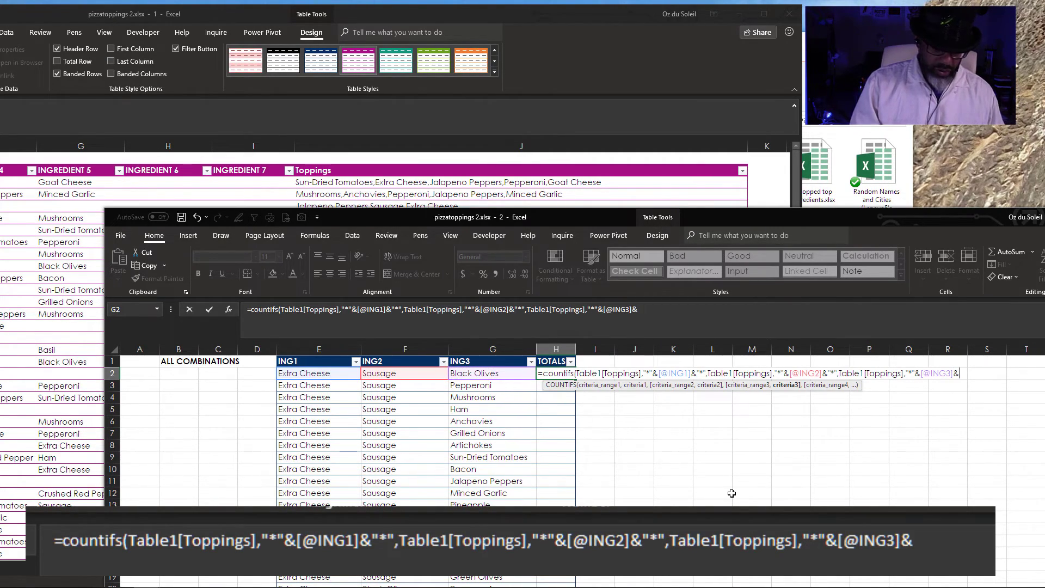
{"action": "type", "text": "\"*\")"}
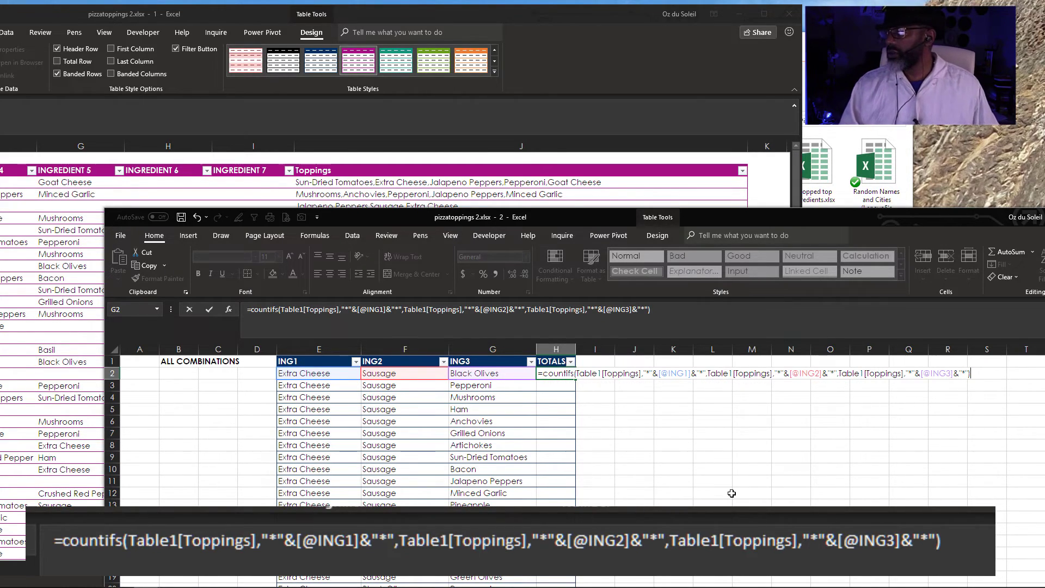
{"action": "key", "text": "Return"}
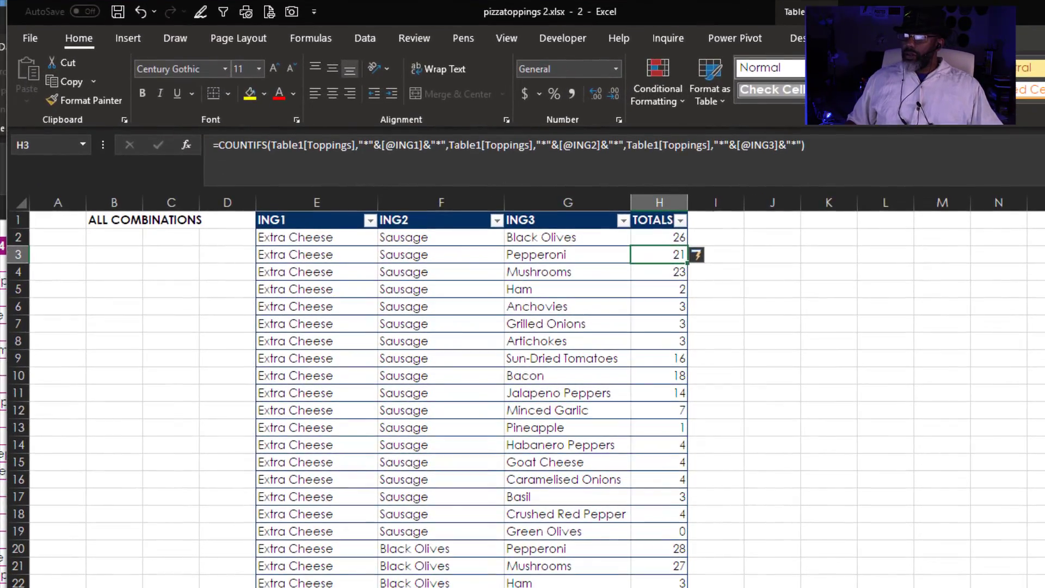
{"action": "left_click", "coordinate": [653, 323]}
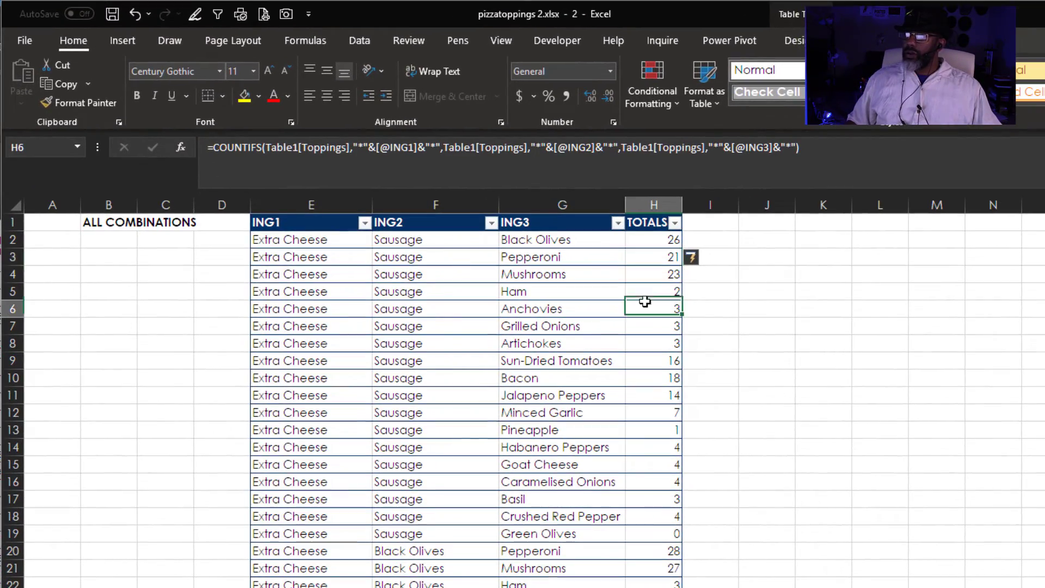
{"action": "left_click", "coordinate": [352, 38]}
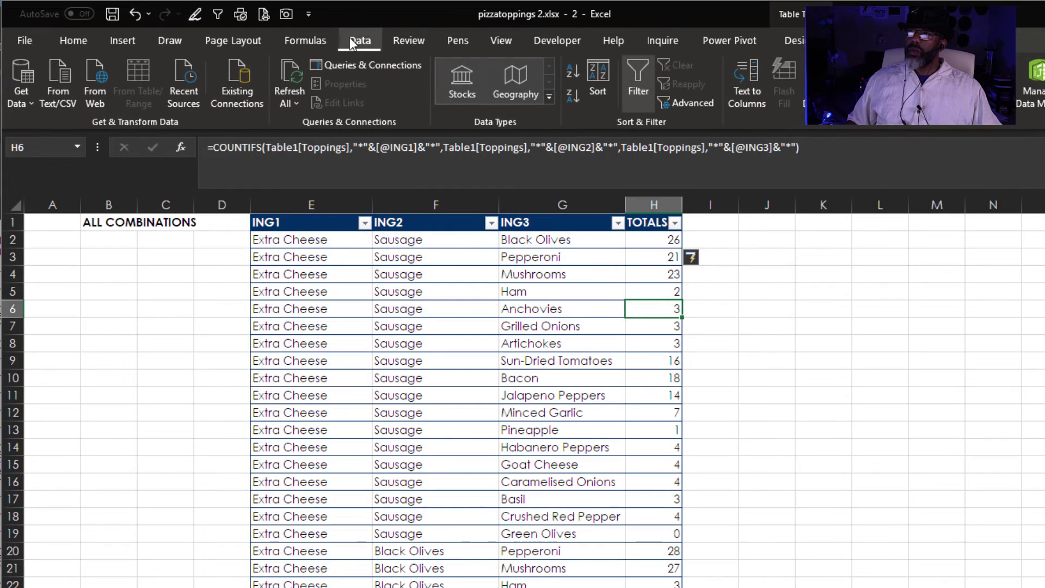
- Sort TOTALS largest to smallest, leaving Extra Cheese, Black Olives and Pepperoni on top at 28
{"action": "left_click", "coordinate": [572, 96]}
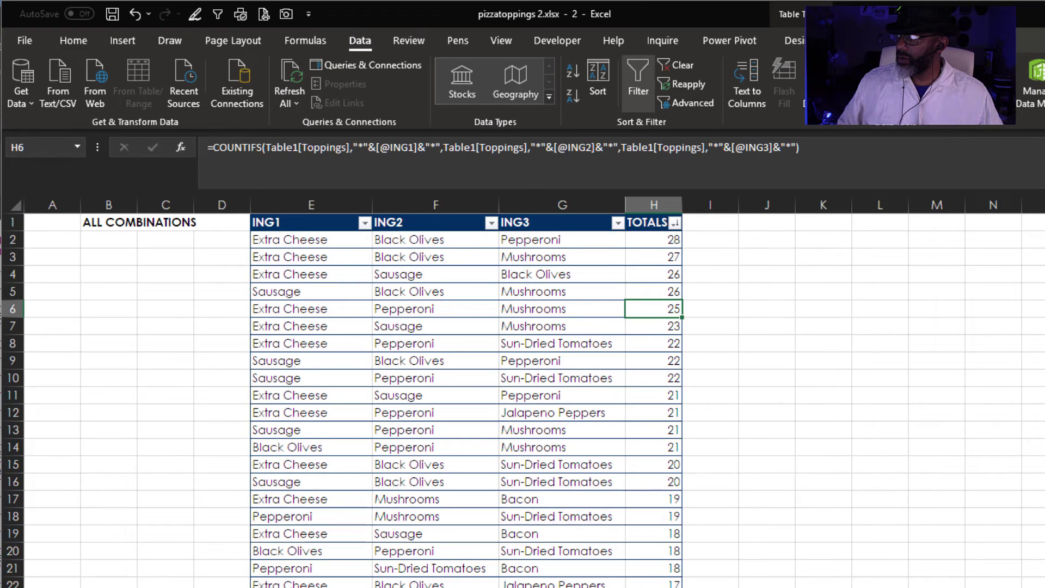
{"action": "scroll", "coordinate": [523, 400], "scroll_direction": "down", "scroll_amount": 20}
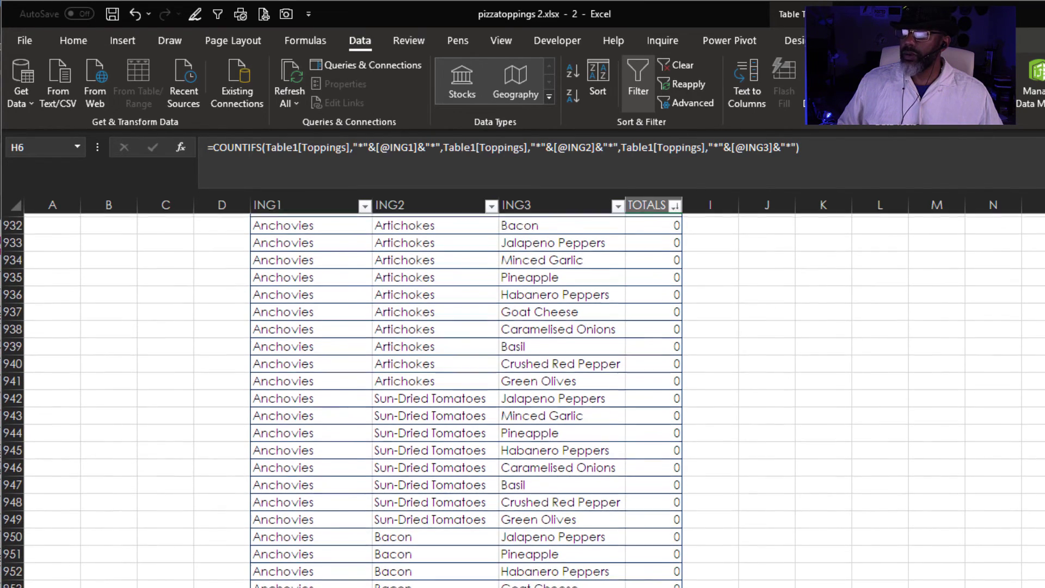